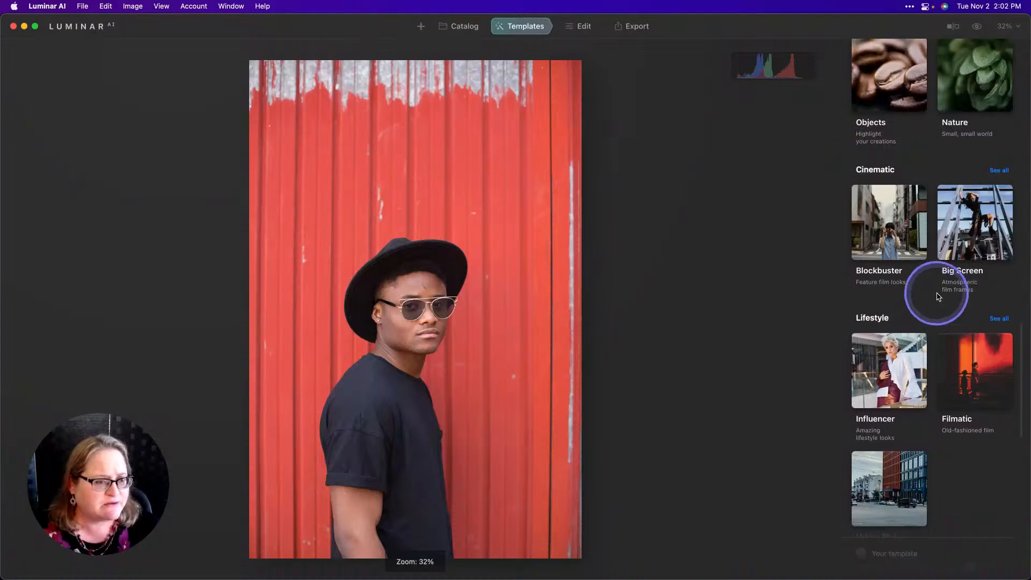
scroll(896, 301, "down", 4)
Apply the Edinburgh template from the Urban Style collection to the photo.
left_click(886, 403)
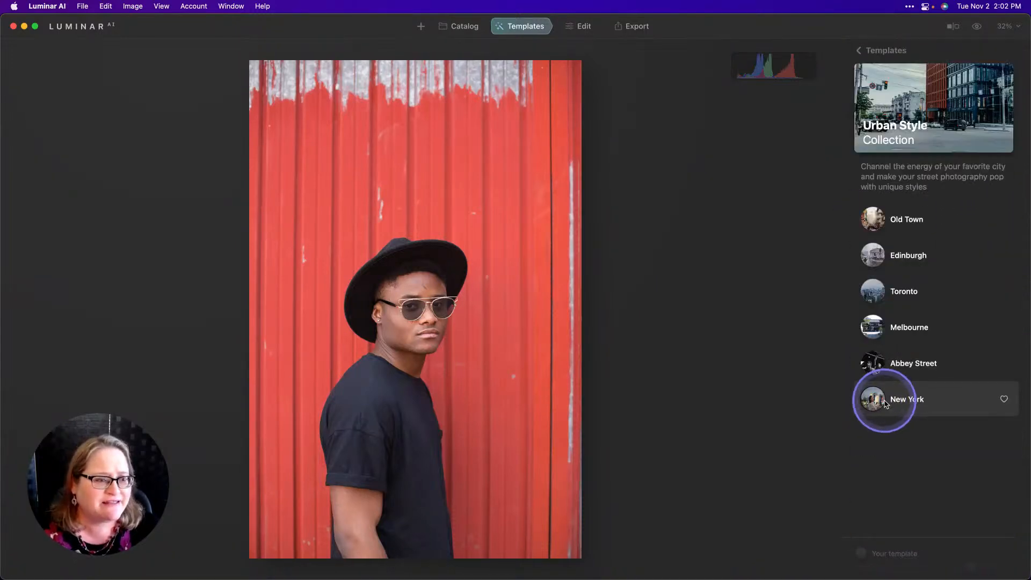
left_click(900, 265)
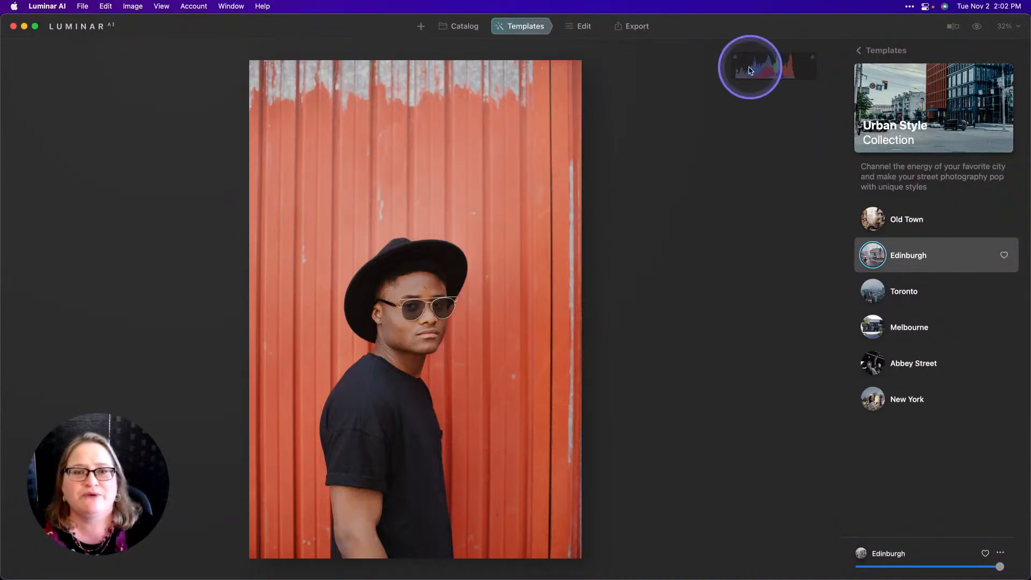
Open the editing tools and set the Structure amount to 53.
left_click(587, 35)
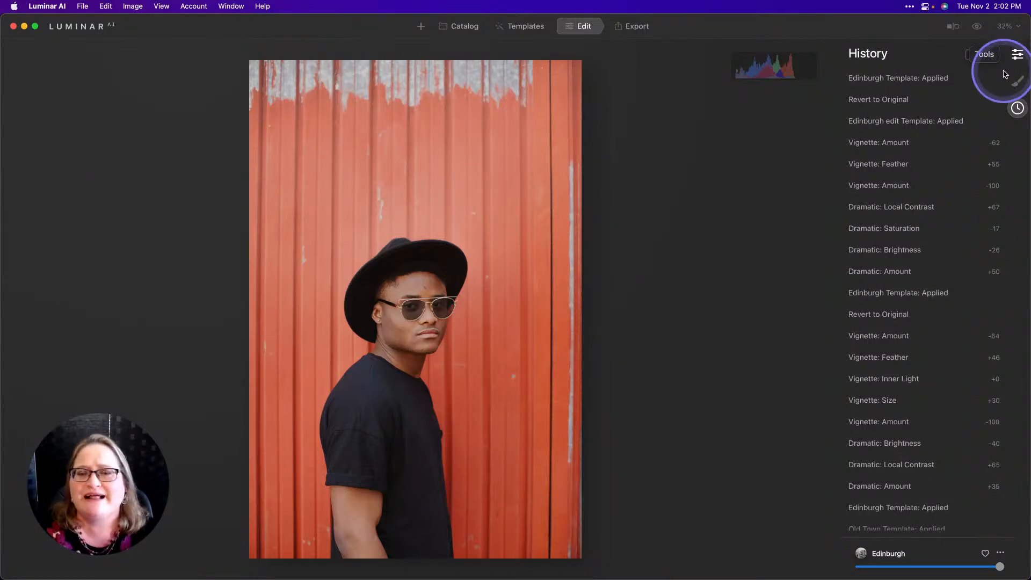
left_click(1005, 74)
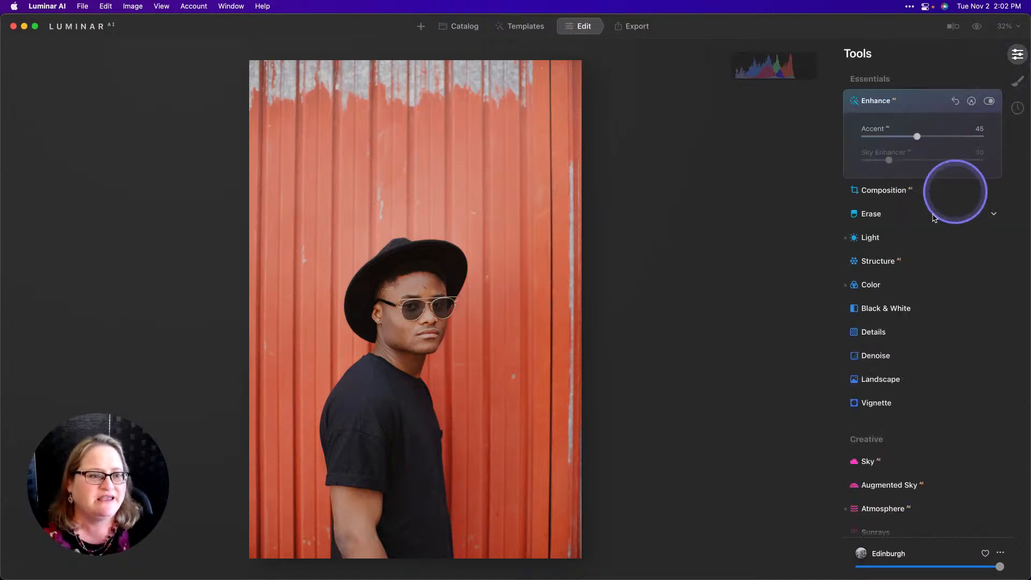
left_click(884, 262)
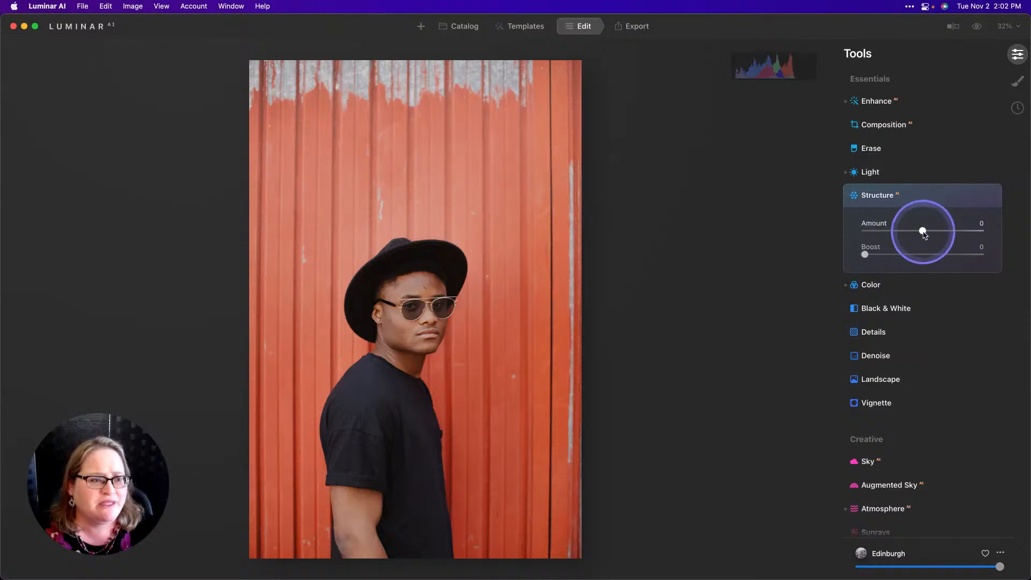
left_click_drag(921, 231, 956, 236)
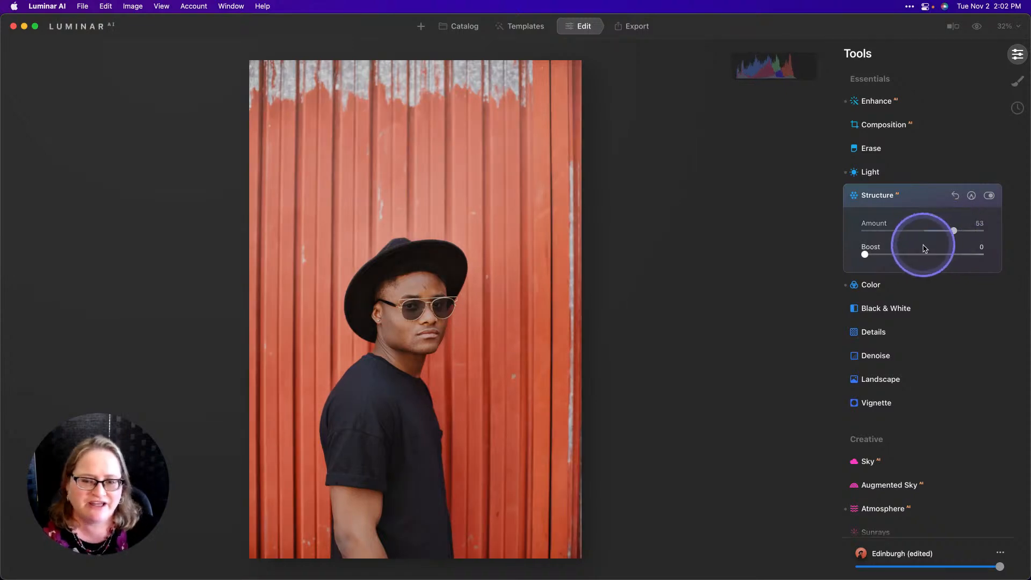
Set the Dramatic amount to 30.
scroll(923, 245, "down", 5)
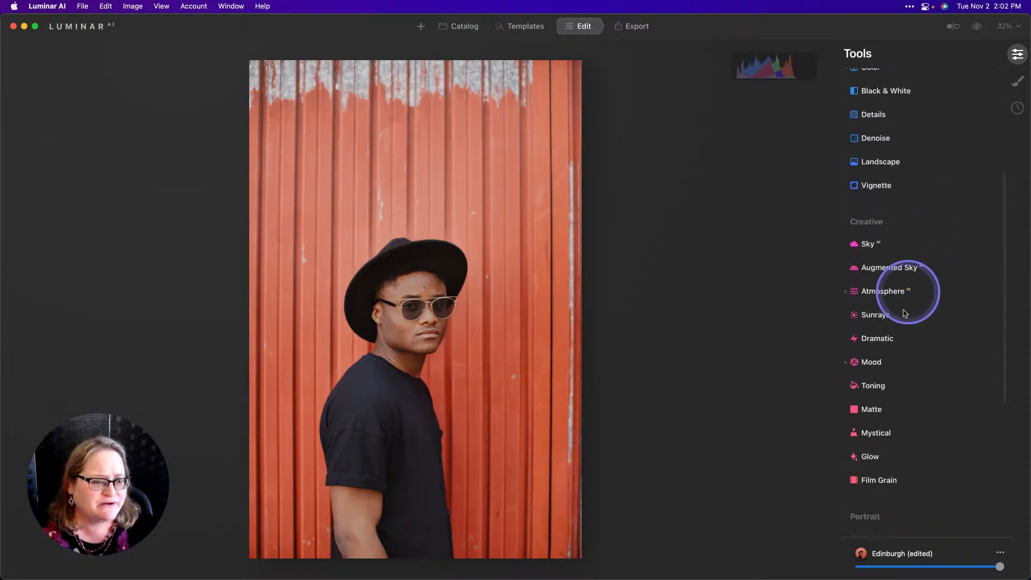
scroll(897, 312, "down", 3)
left_click(879, 273)
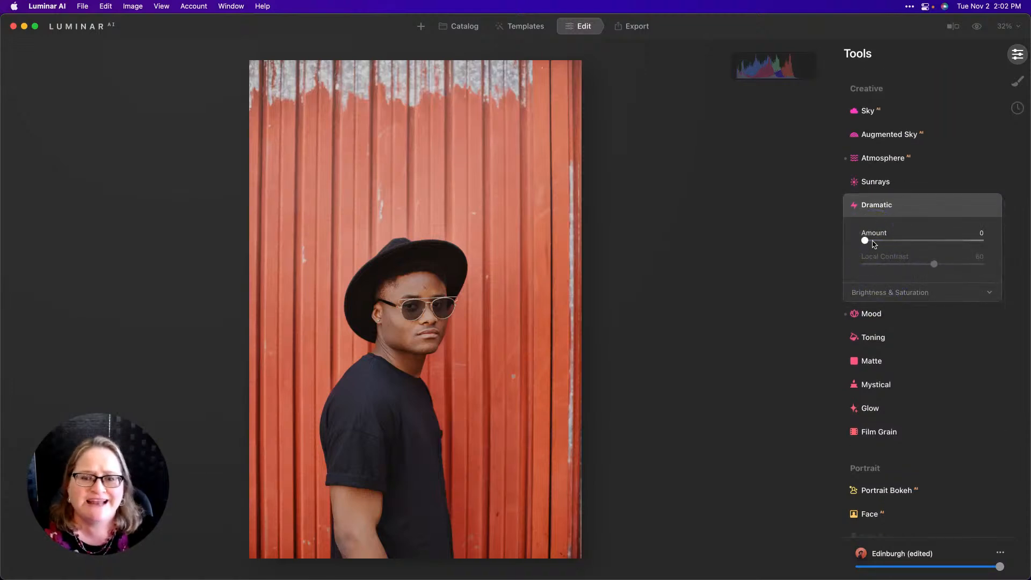
left_click_drag(874, 244, 908, 246)
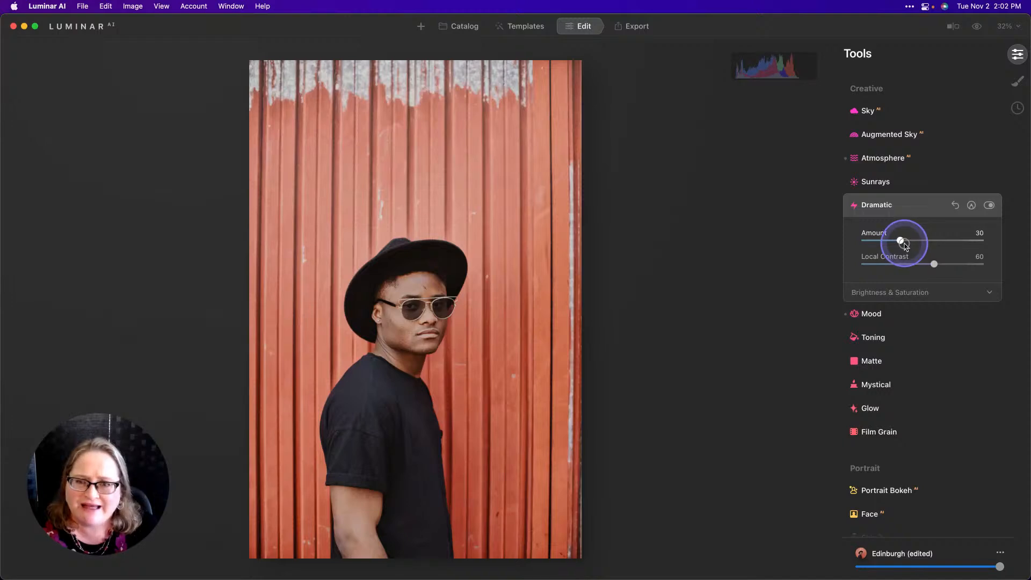
Adjust Dramatic's Local Contrast to 66, Brightness to -12 and Saturation to -15.
left_click(899, 295)
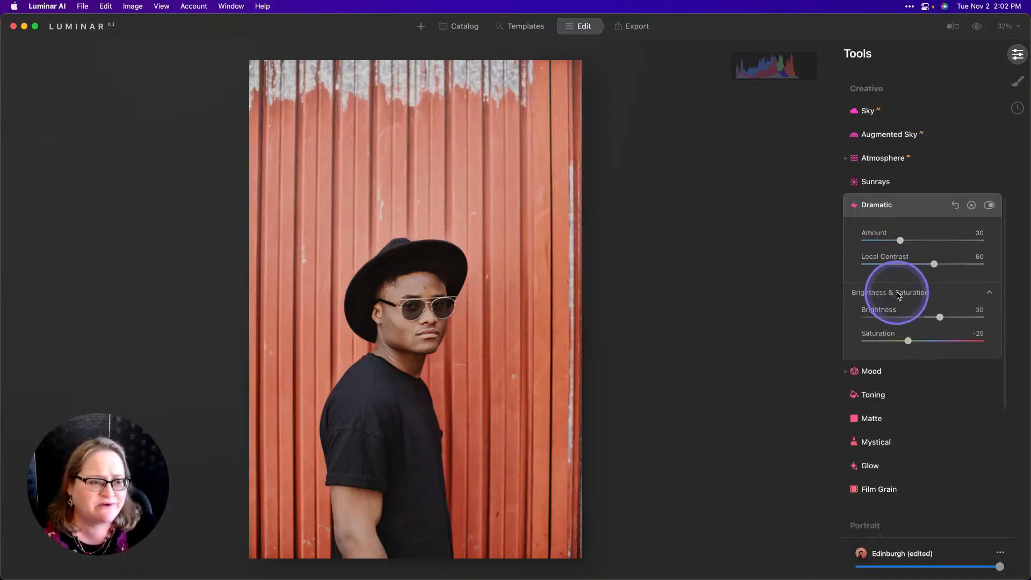
left_click_drag(939, 318, 913, 342)
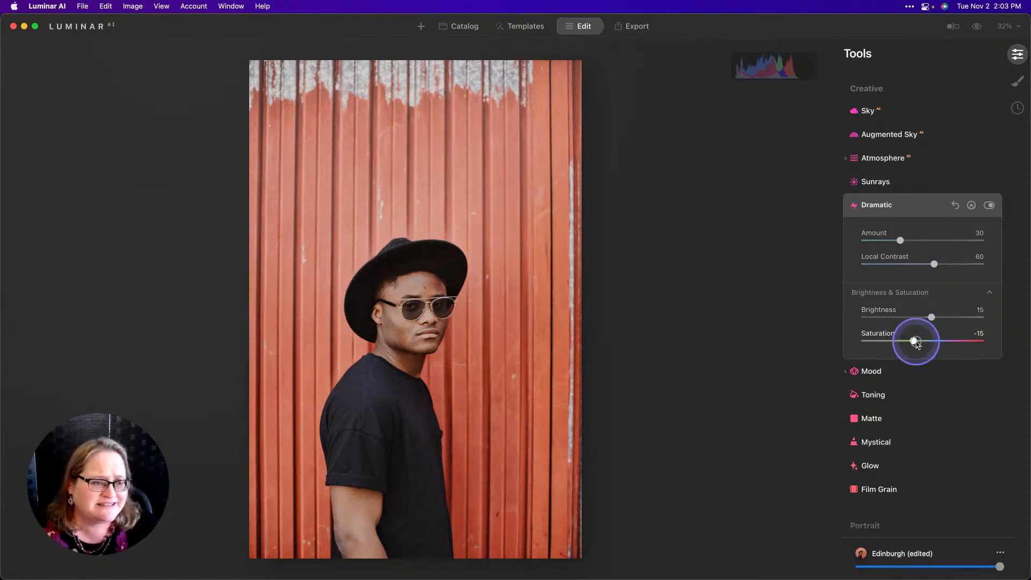
left_click_drag(935, 264, 943, 265)
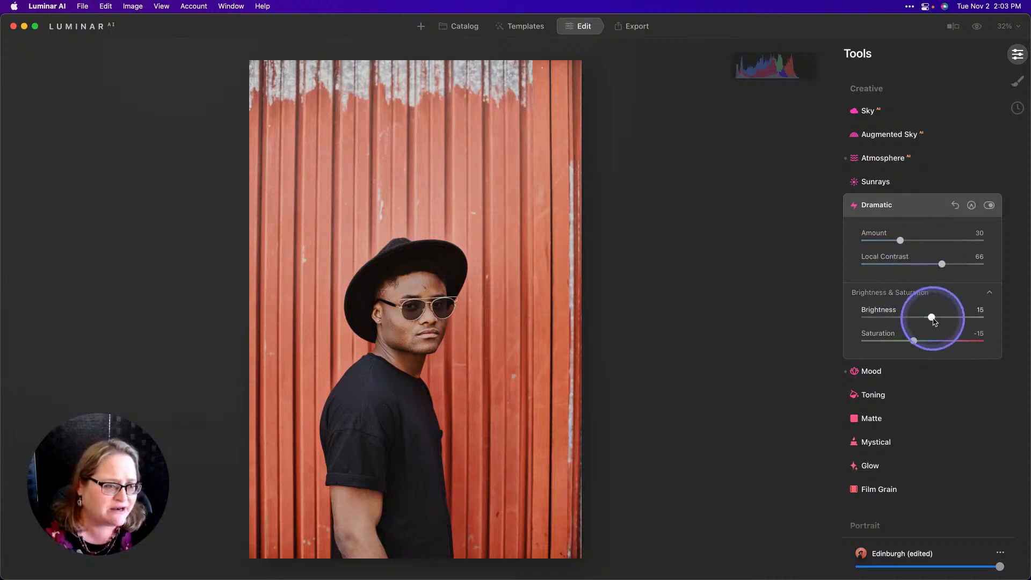
left_click_drag(931, 318, 917, 321)
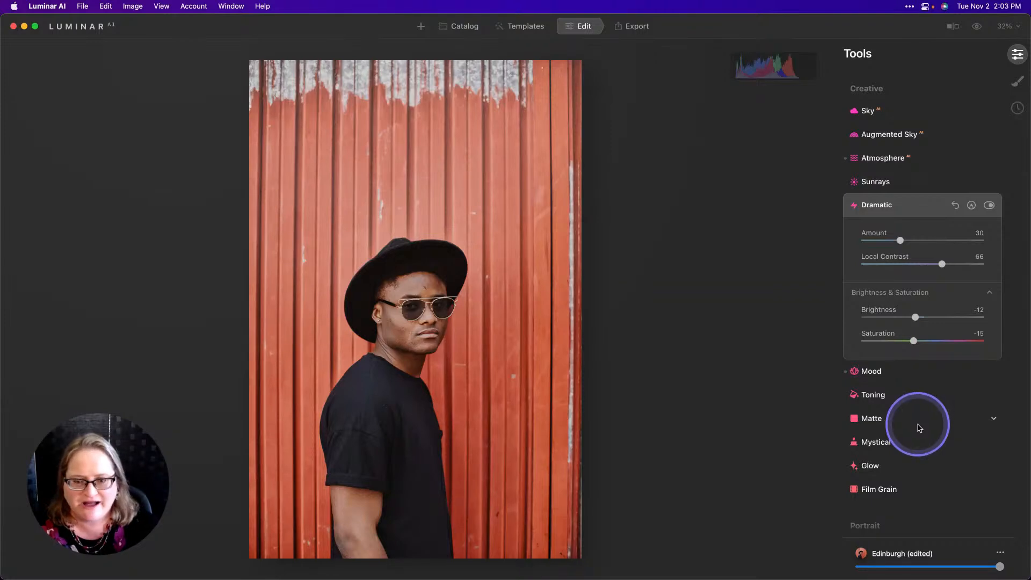
Add a Vignette with Amount -59 and Feather 59 under its advanced settings.
scroll(895, 391, "down", 4)
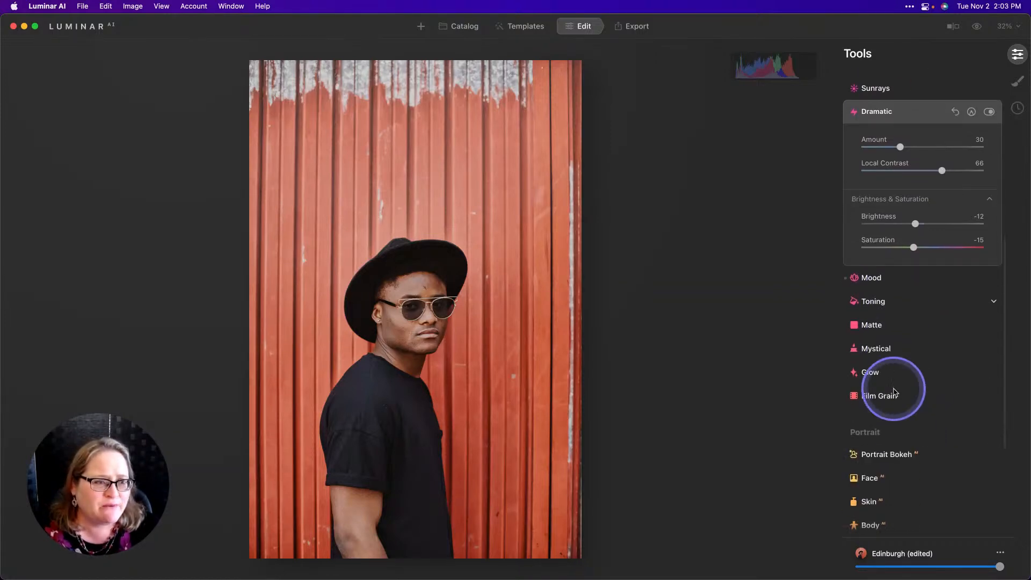
scroll(895, 392, "up", 6)
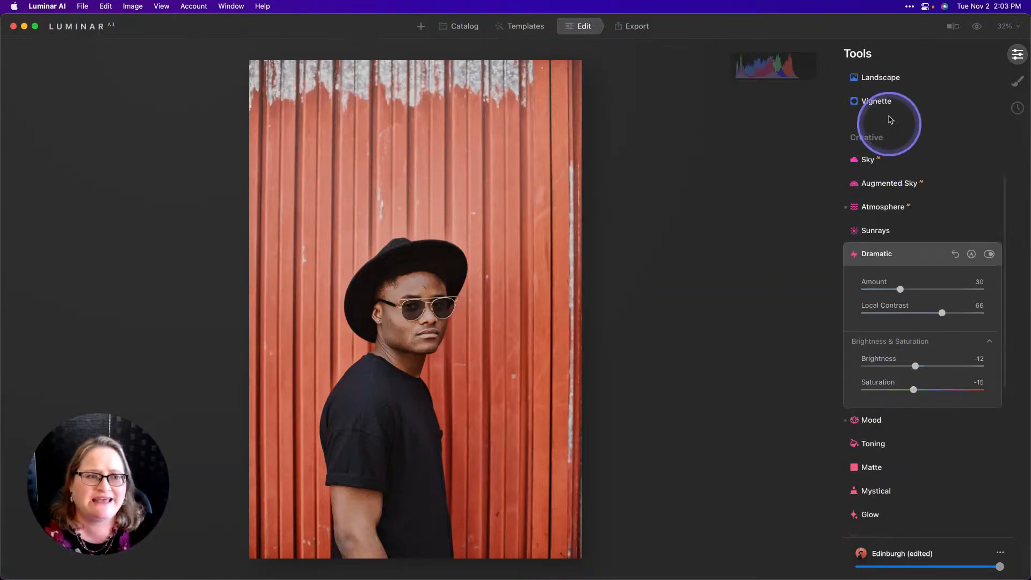
left_click(882, 101)
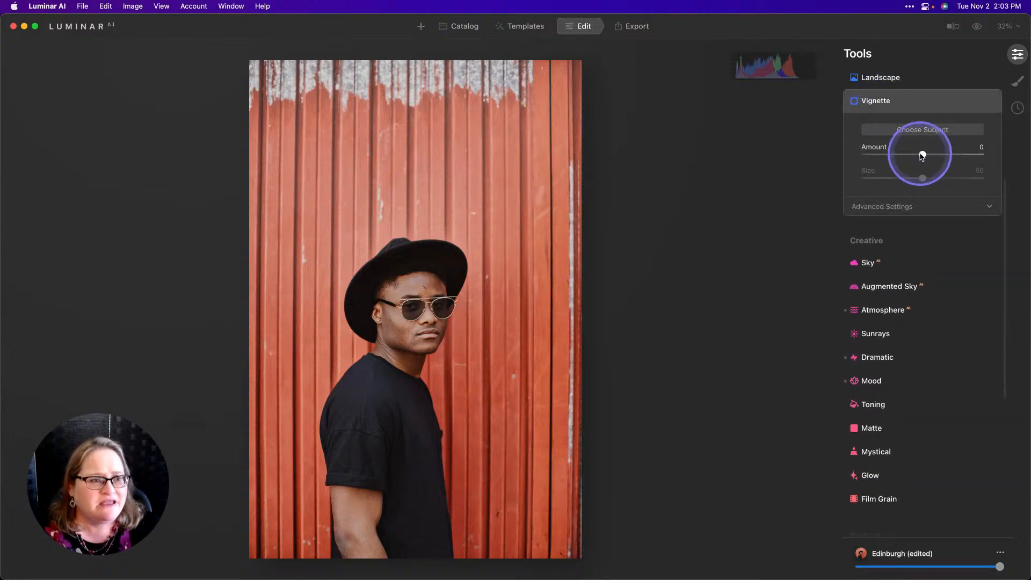
left_click_drag(923, 155, 858, 156)
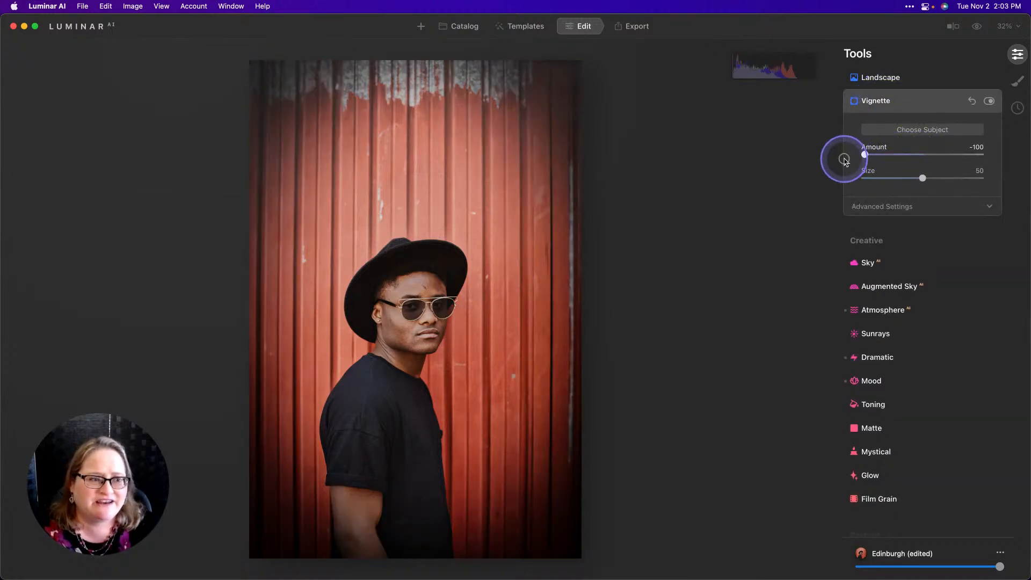
left_click(908, 206)
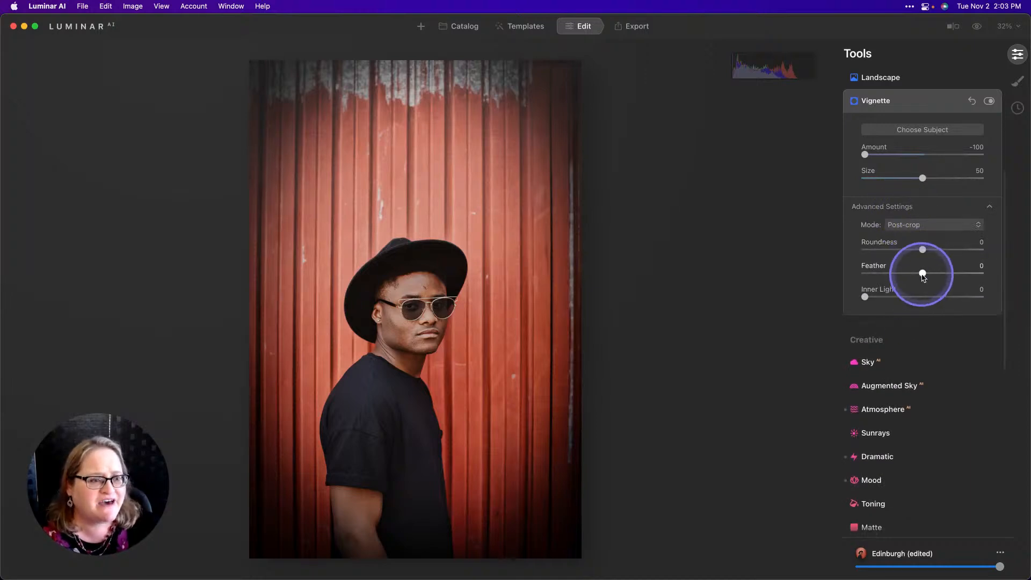
left_click_drag(922, 272, 960, 275)
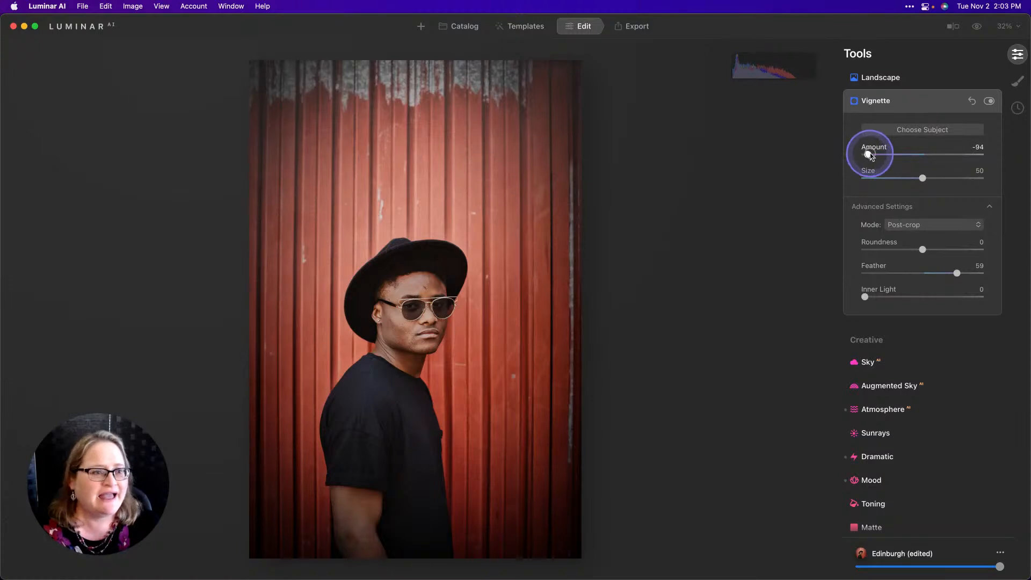
left_click_drag(866, 156, 892, 158)
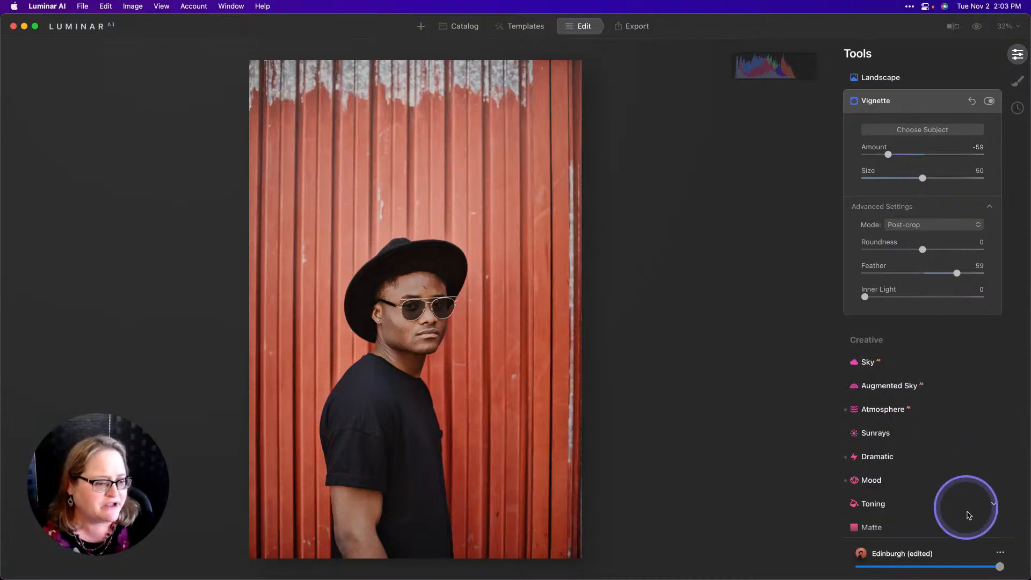
Save the current adjustments as a new template.
left_click(1000, 553)
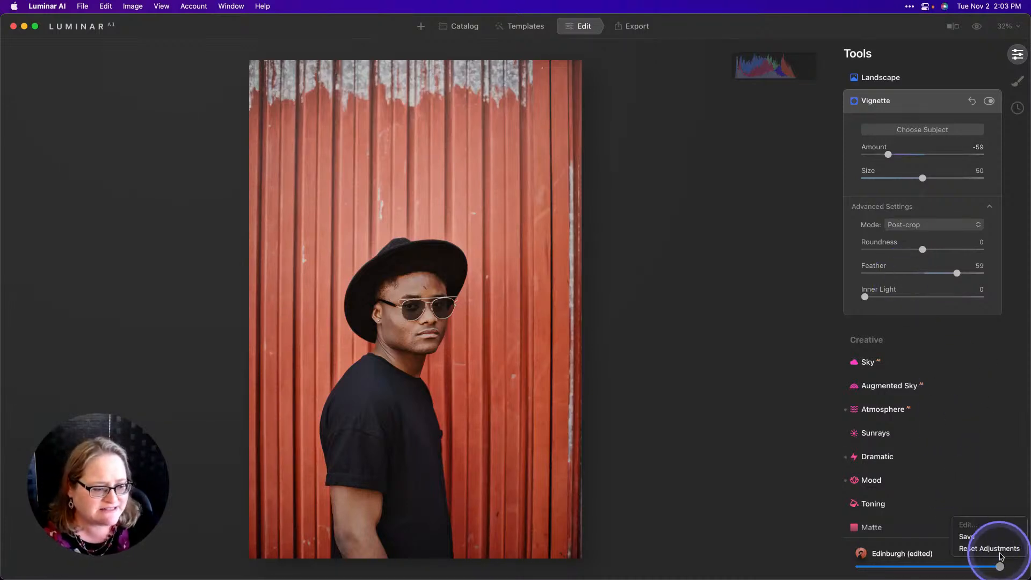
left_click(972, 537)
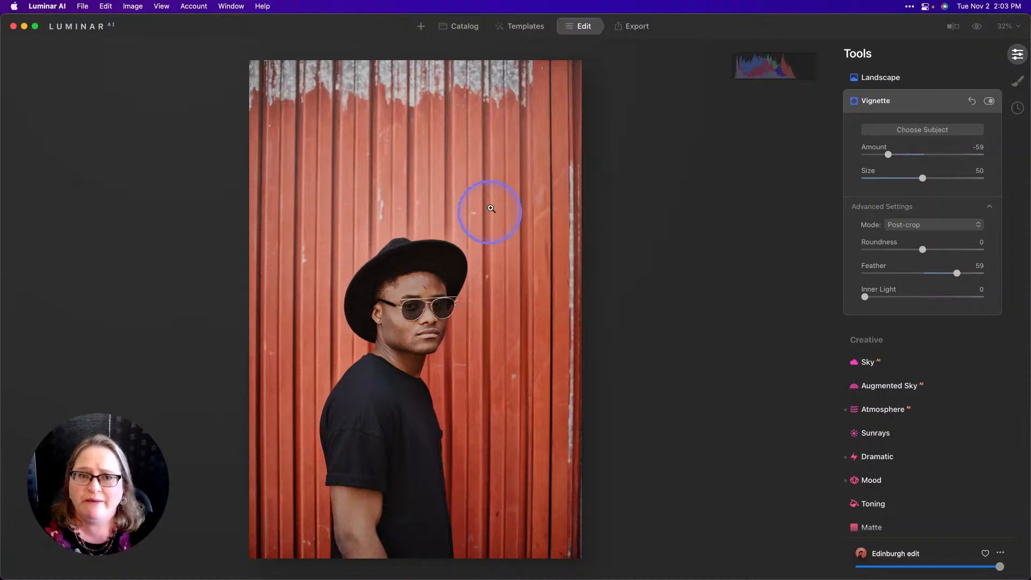
Locate the saved Edinburgh edit template under My Templates and try to rename it.
left_click(526, 26)
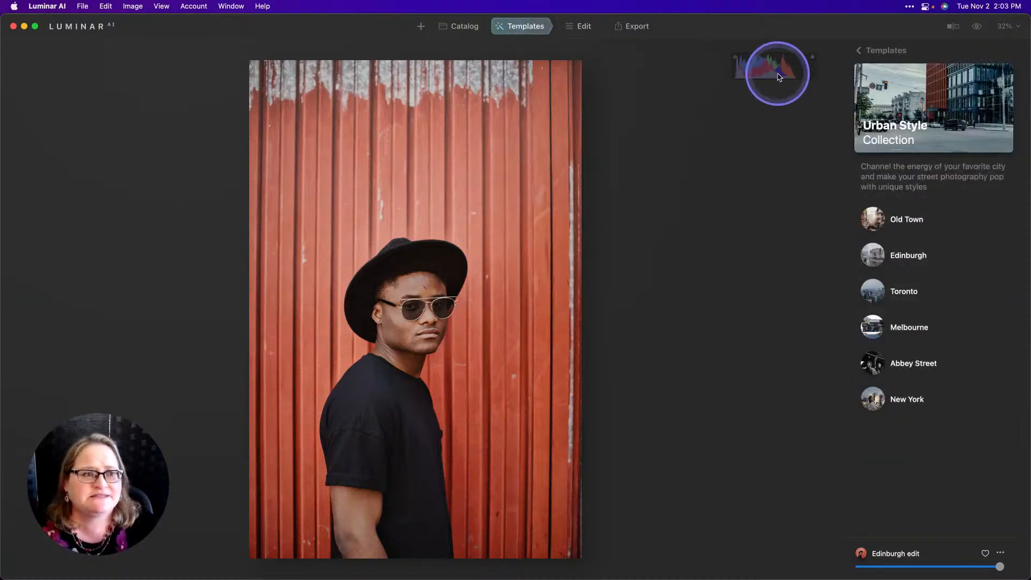
left_click(859, 50)
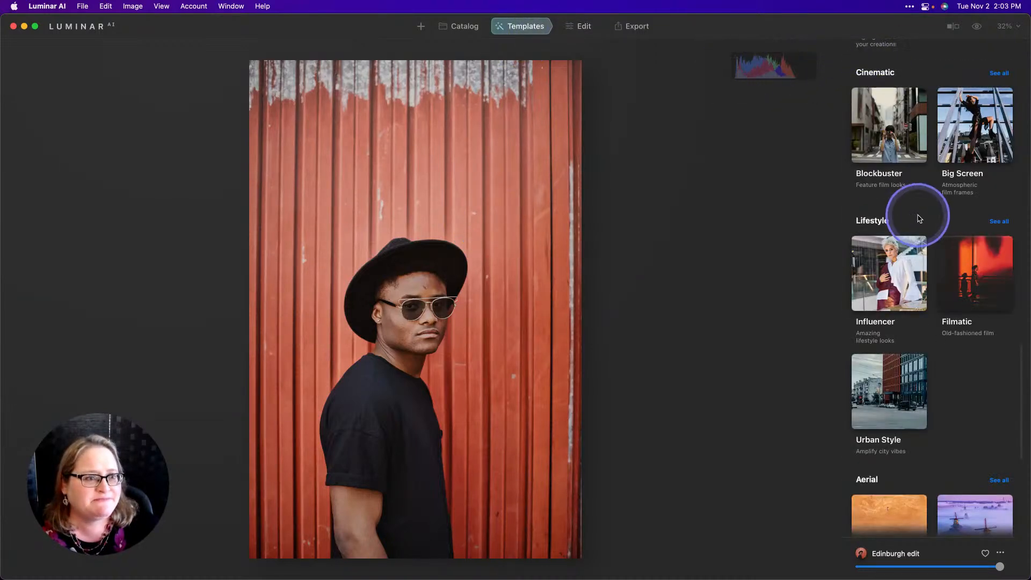
scroll(920, 218, "up", 20)
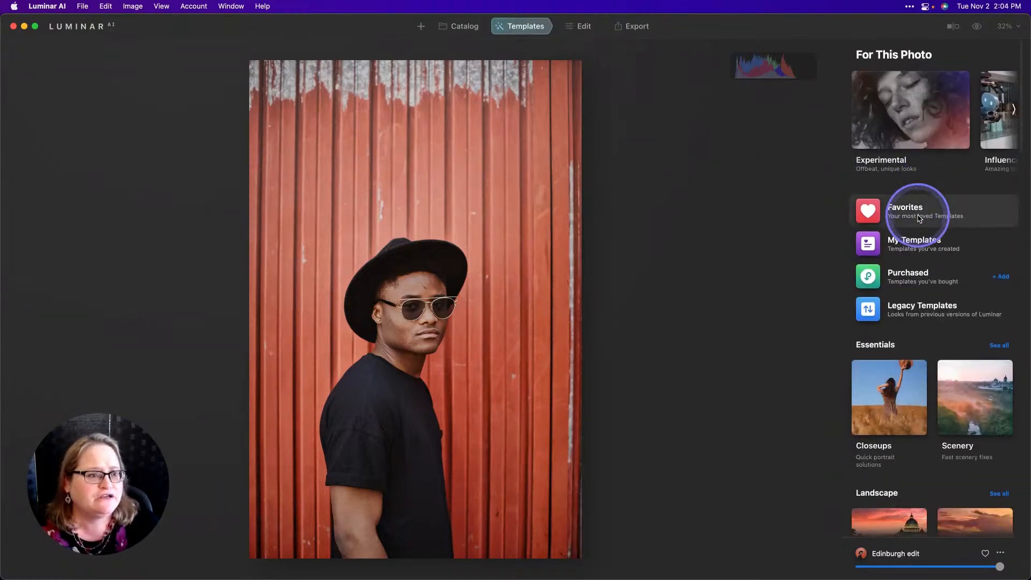
left_click(910, 243)
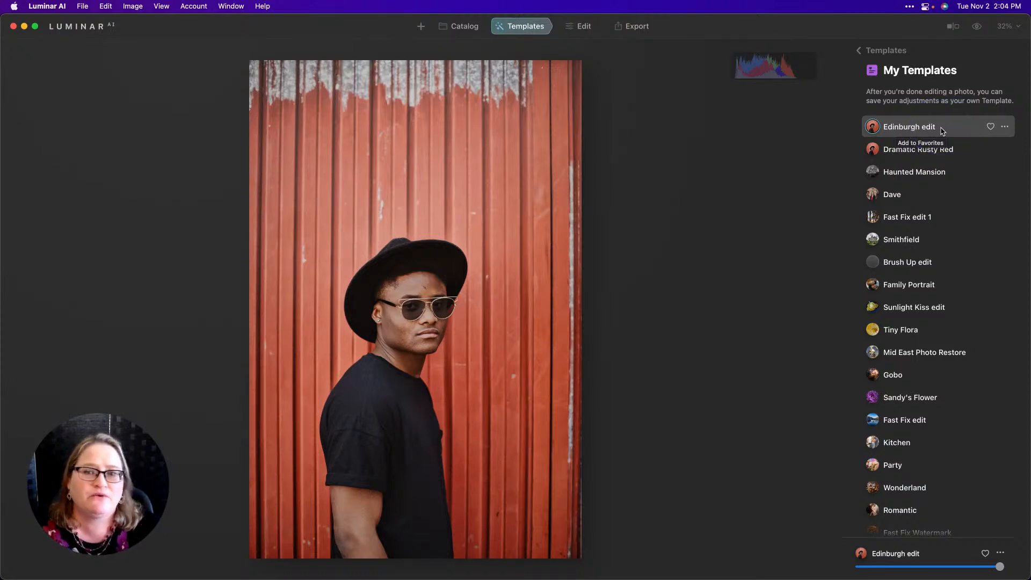
left_click(1005, 127)
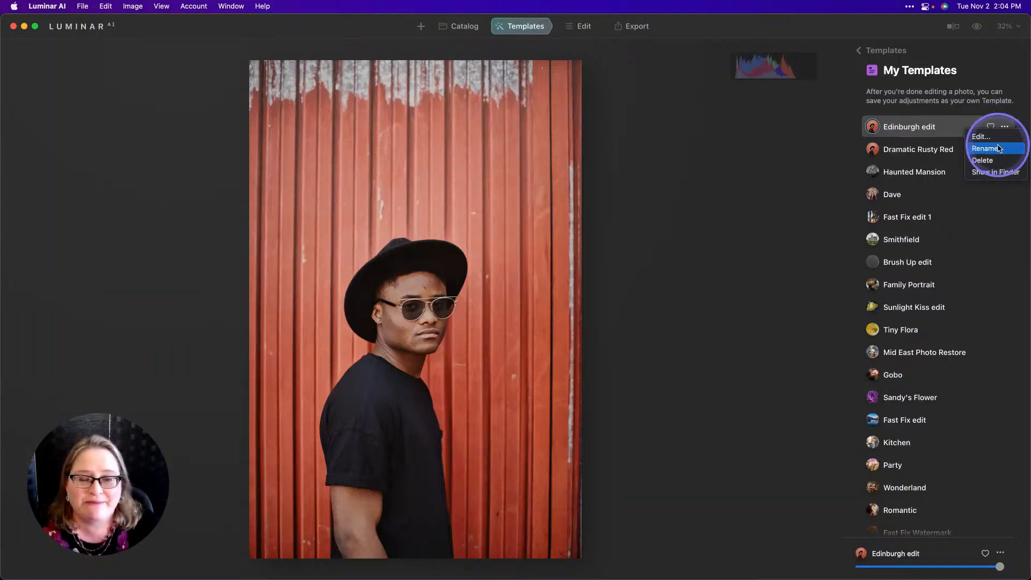
left_click(999, 149)
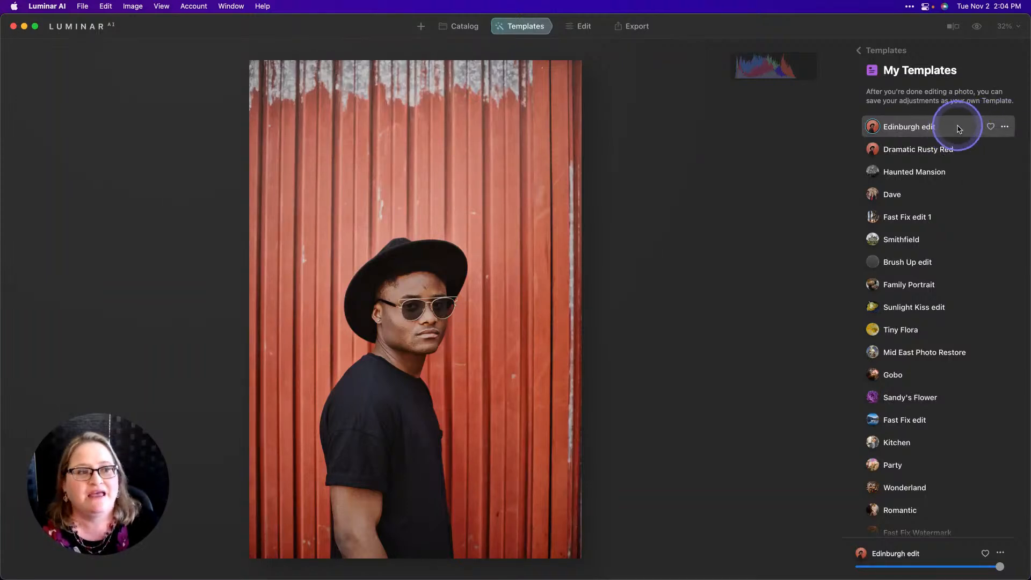
In the catalog, copy the adjustments from the edited first photo of the Batch Processing album.
left_click(470, 29)
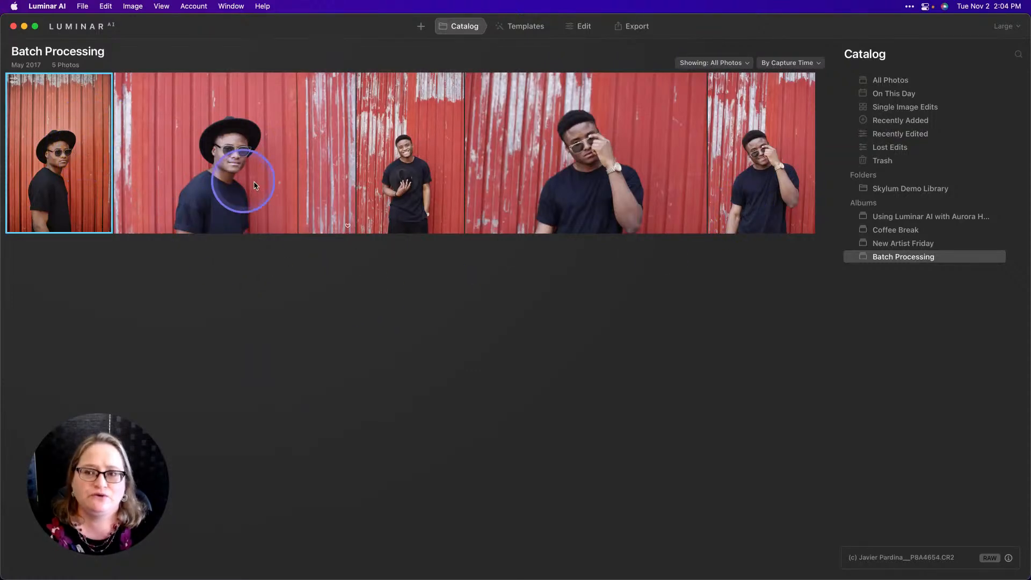
right_click(67, 152)
mouse_move(134, 191)
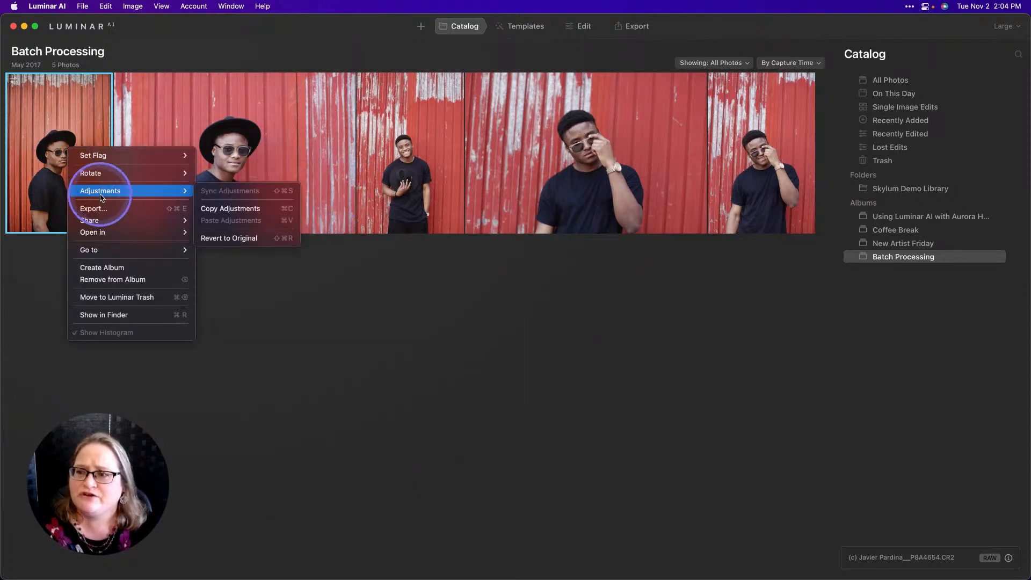
left_click(250, 209)
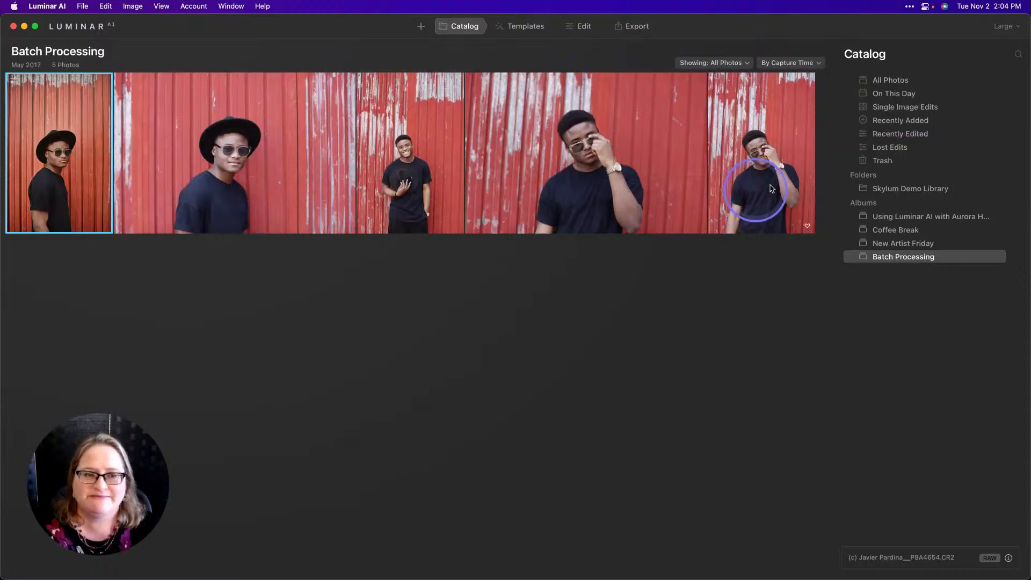
Paste the copied adjustments onto the last photo in the album.
left_click(790, 171)
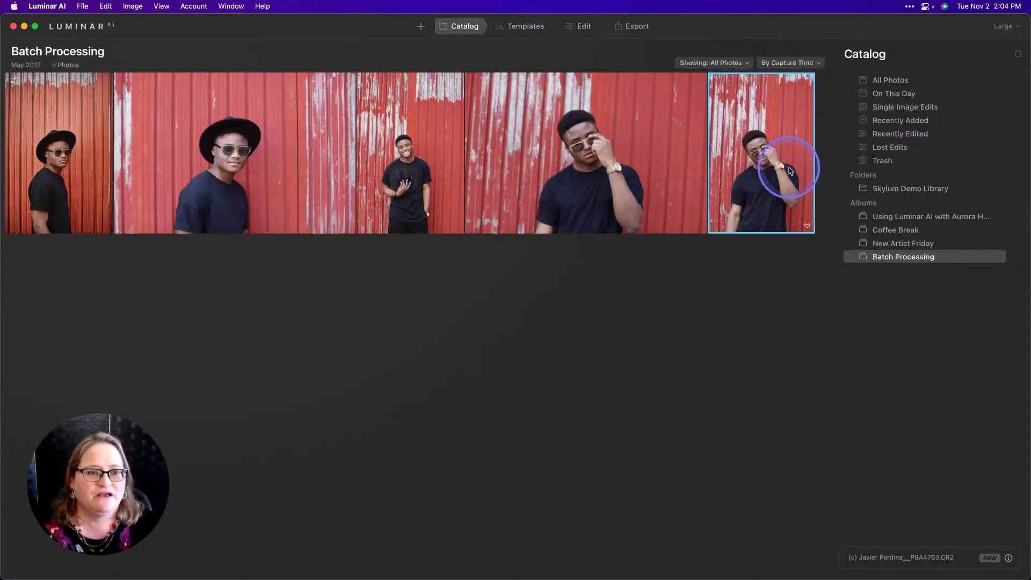
right_click(767, 136)
mouse_move(796, 173)
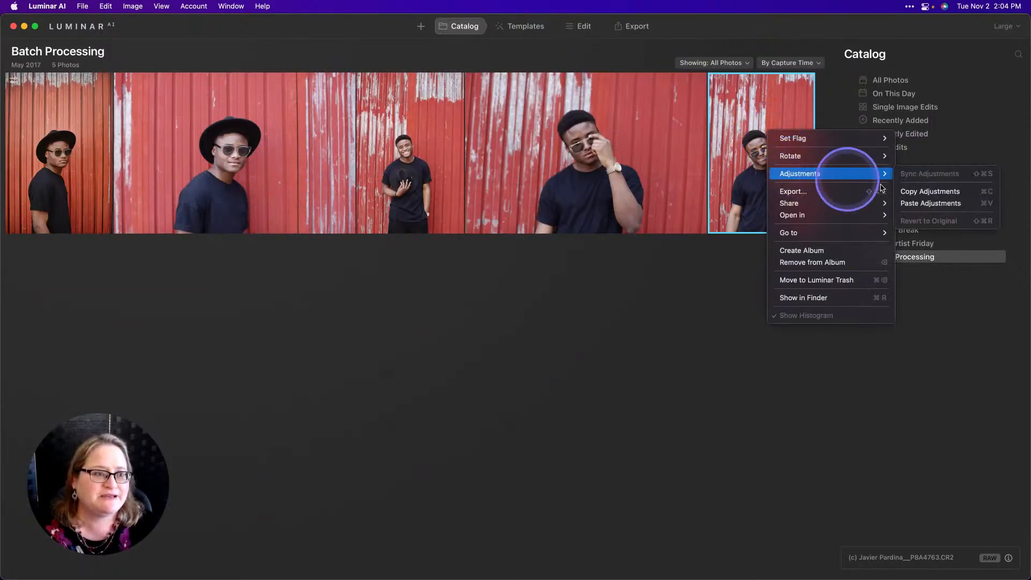
left_click(935, 203)
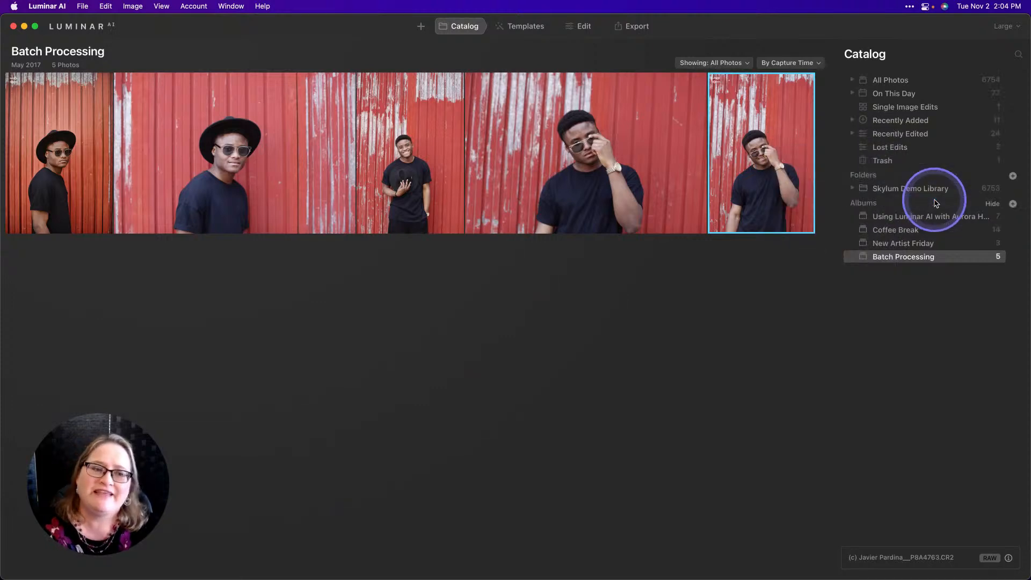
left_click(818, 207)
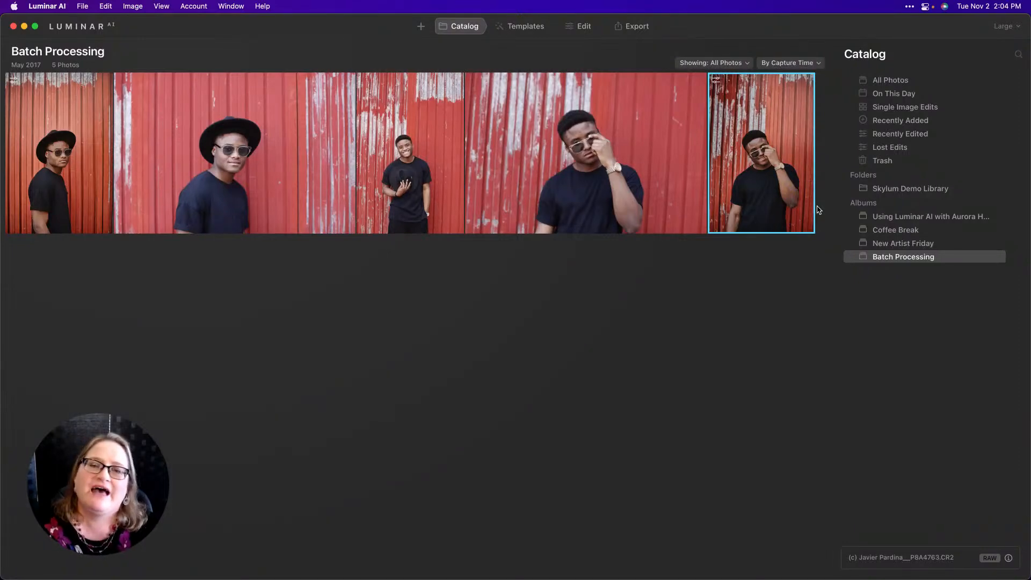
Select the first four photos of the album and sync the adjustments across them.
left_click(69, 156)
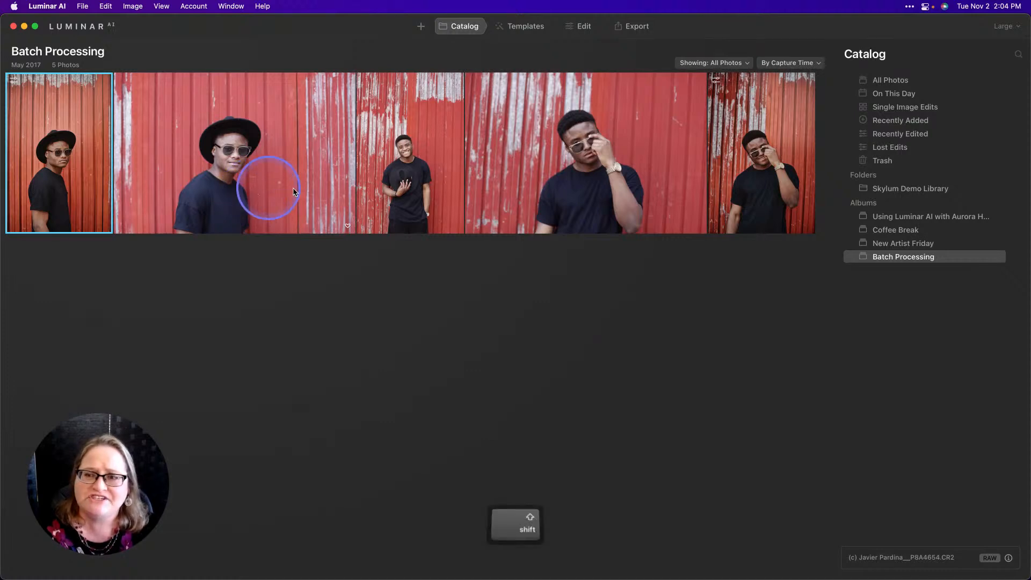
left_click(686, 174, "shift")
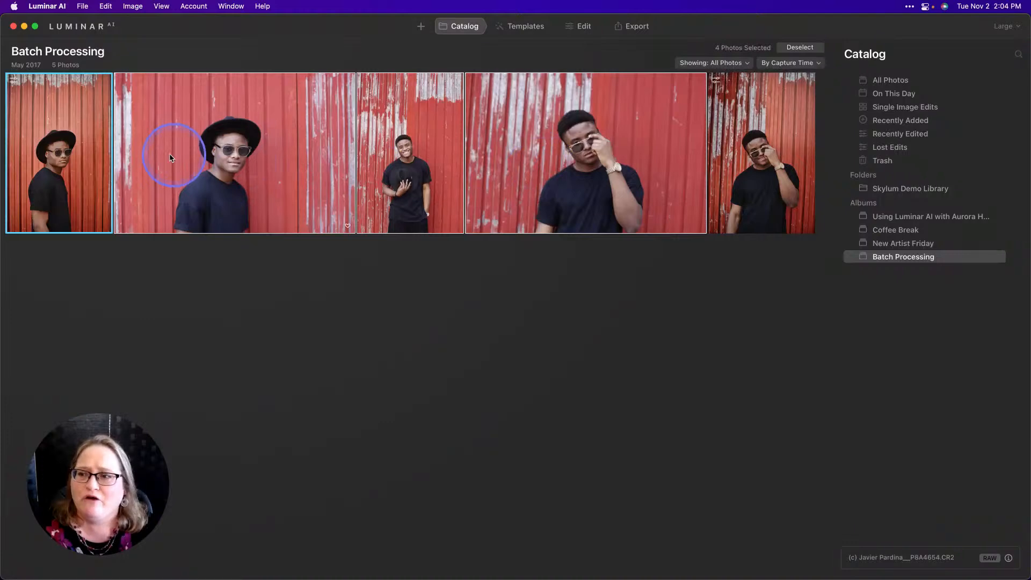
right_click(99, 141)
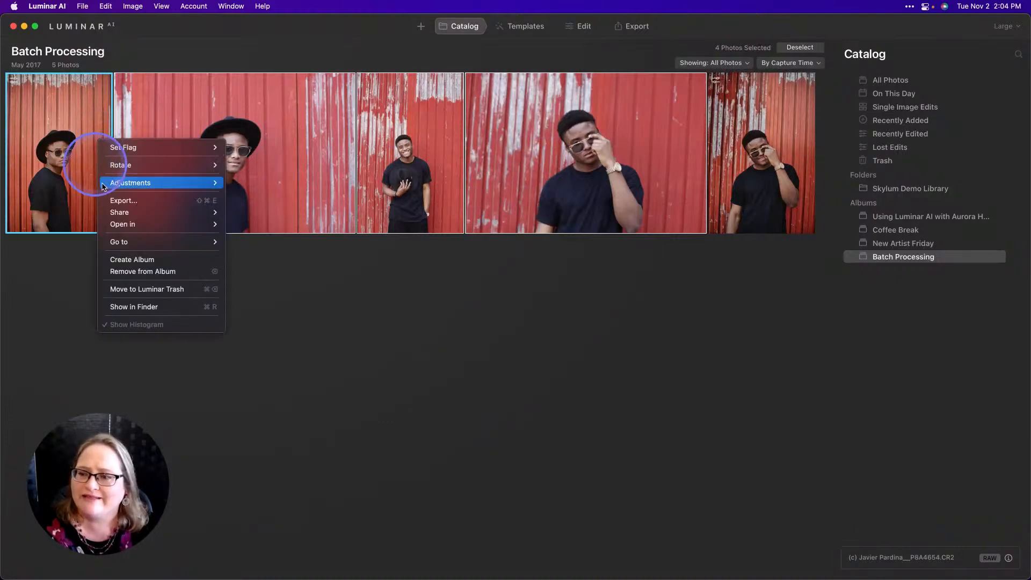
mouse_move(116, 184)
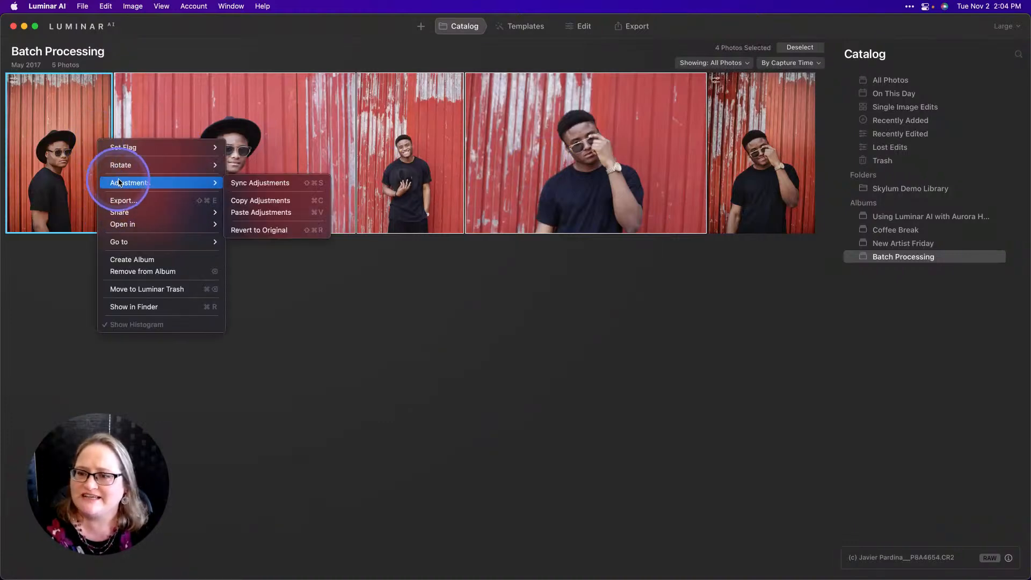
left_click(277, 185)
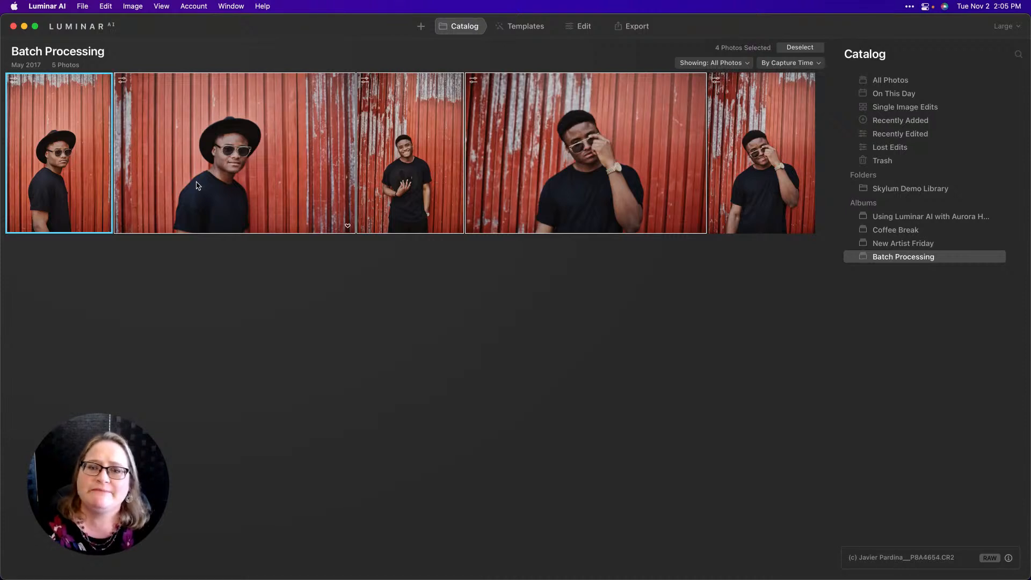
Open the first photo for editing and crop it tighter from the top with the Composition tool.
double_click(54, 150)
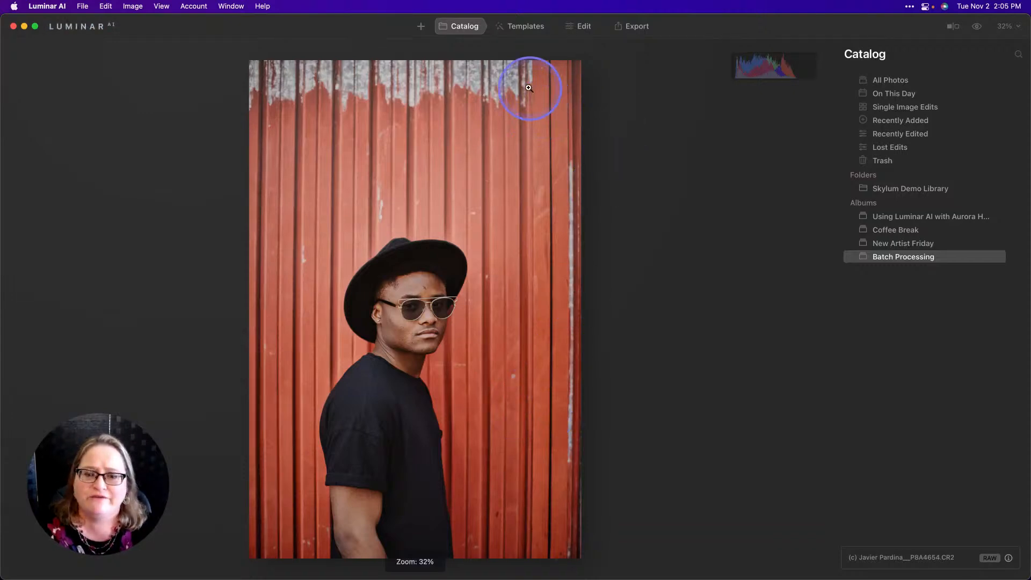
left_click(563, 28)
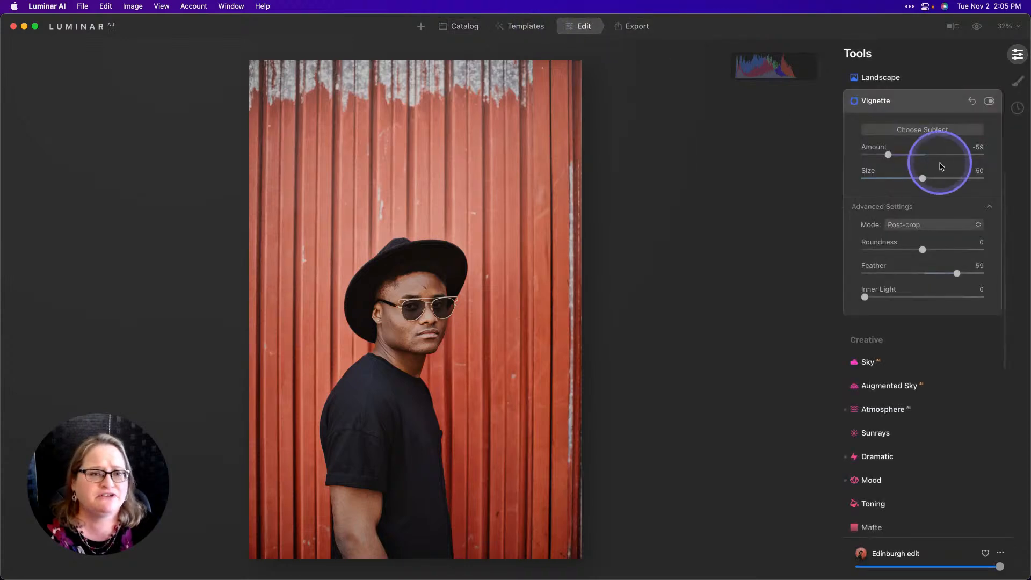
scroll(944, 204, "up", 5)
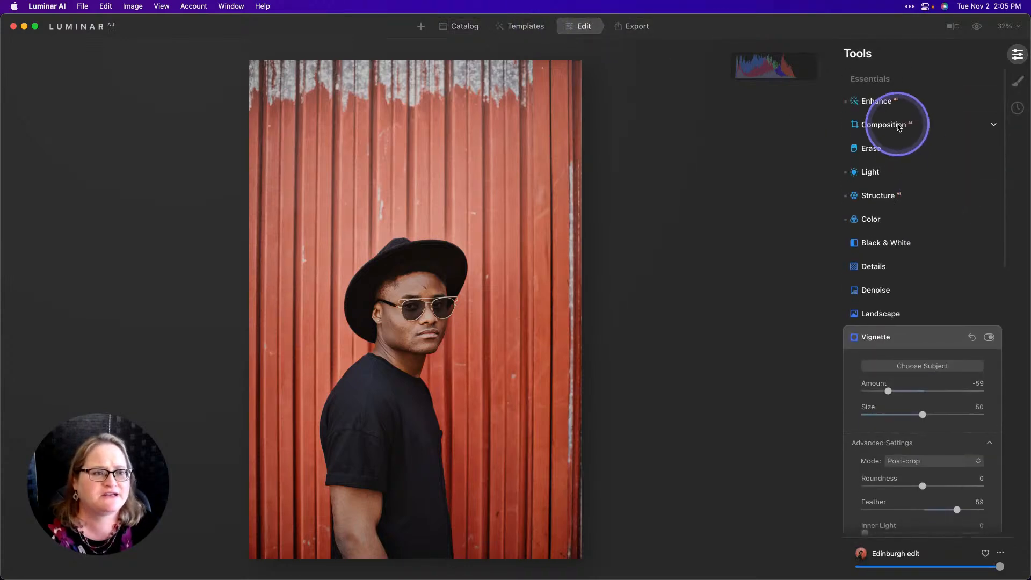
left_click(898, 126)
left_click(428, 34)
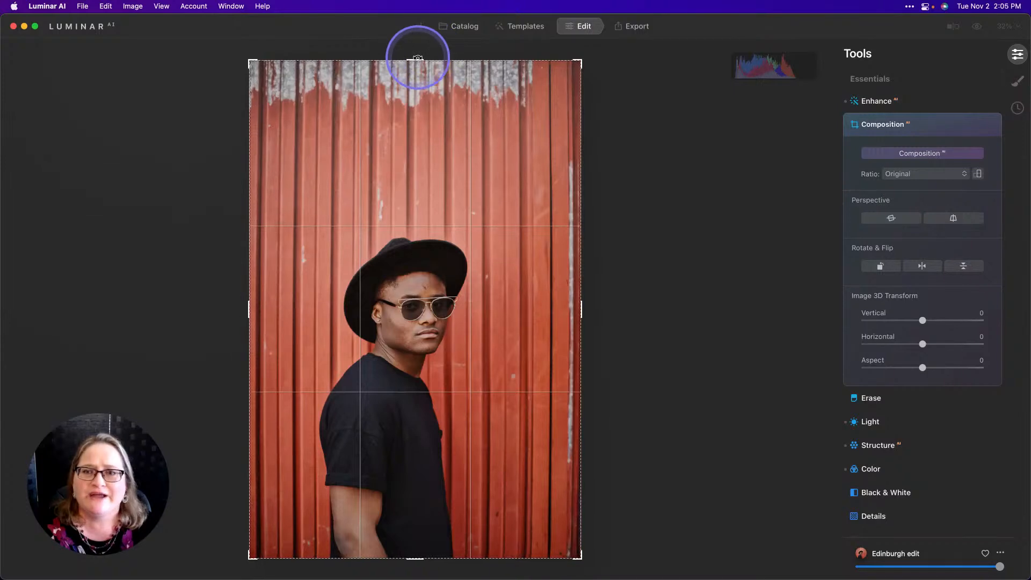
left_click_drag(414, 58, 410, 109)
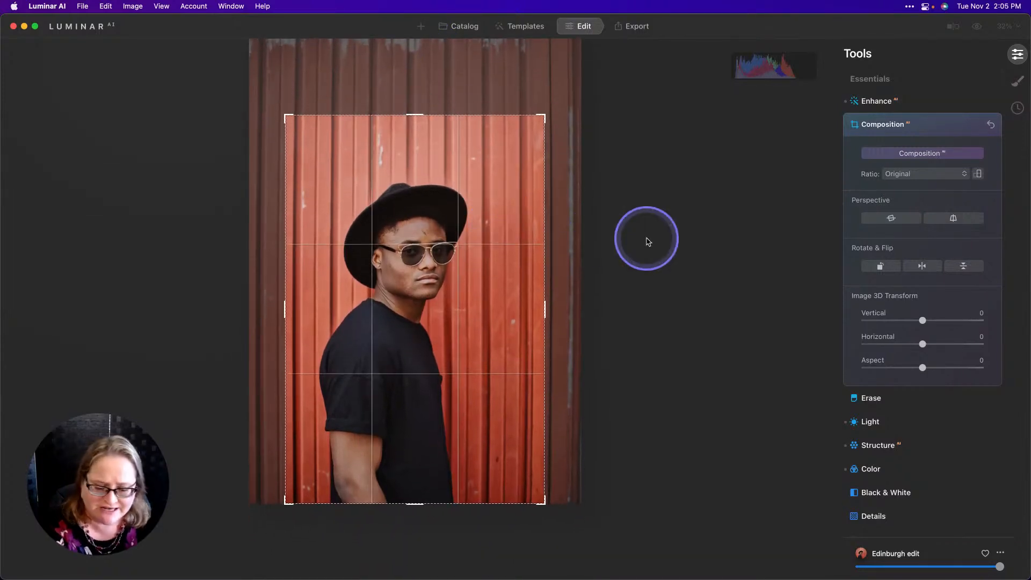
key("Return")
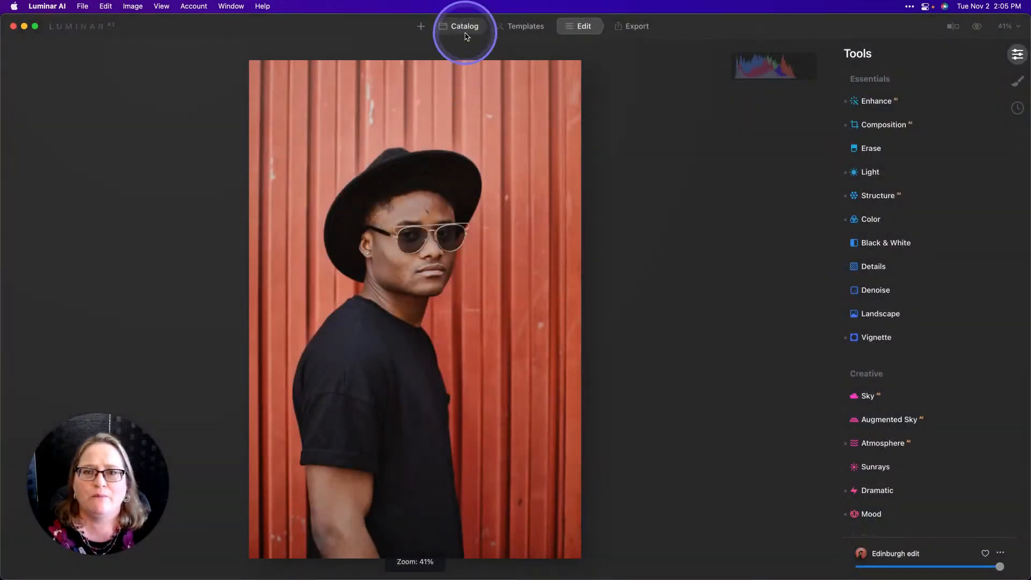
Open the second photo from the catalog and show the filmstrip.
left_click(463, 27)
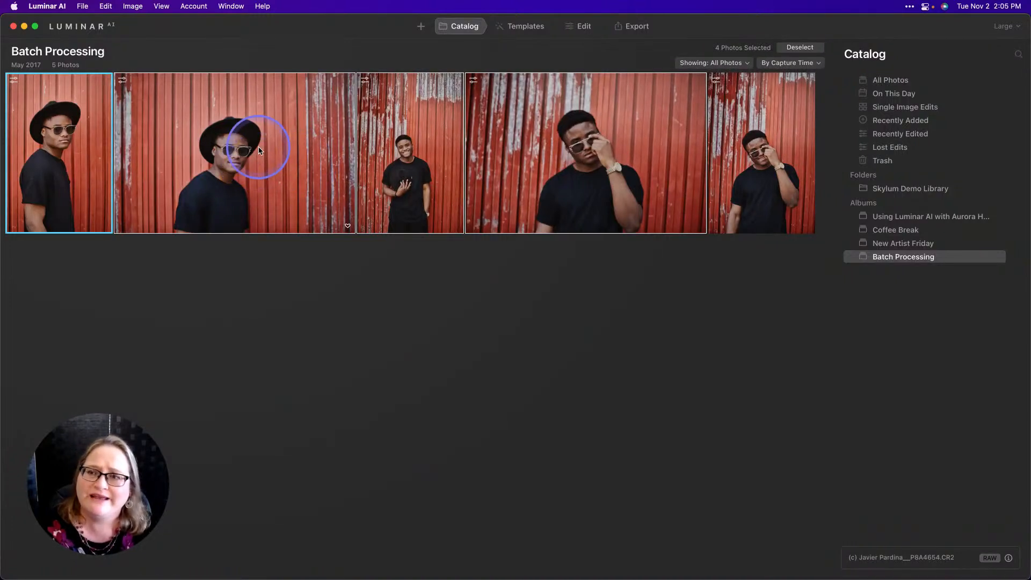
double_click(214, 122)
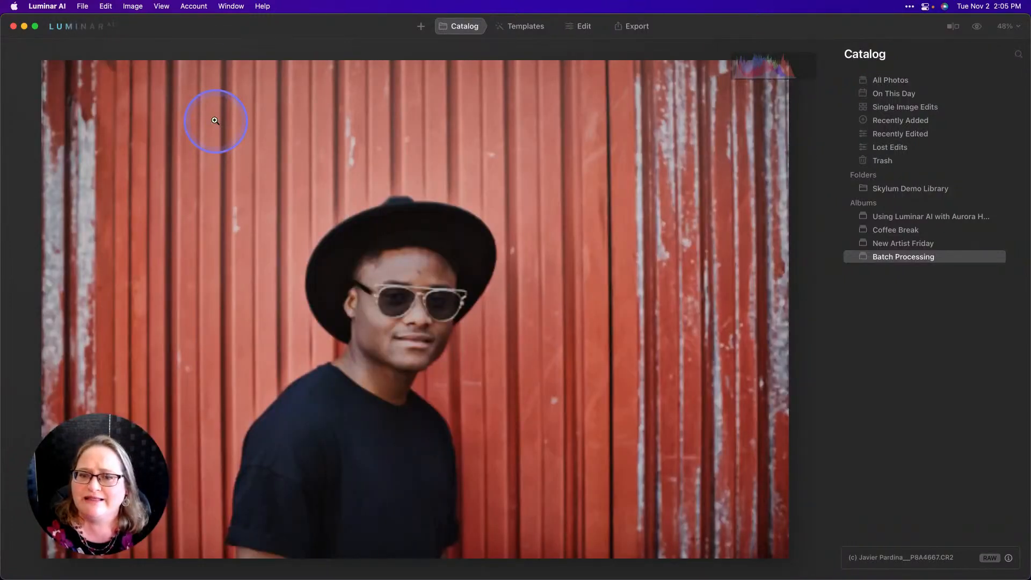
left_click(162, 7)
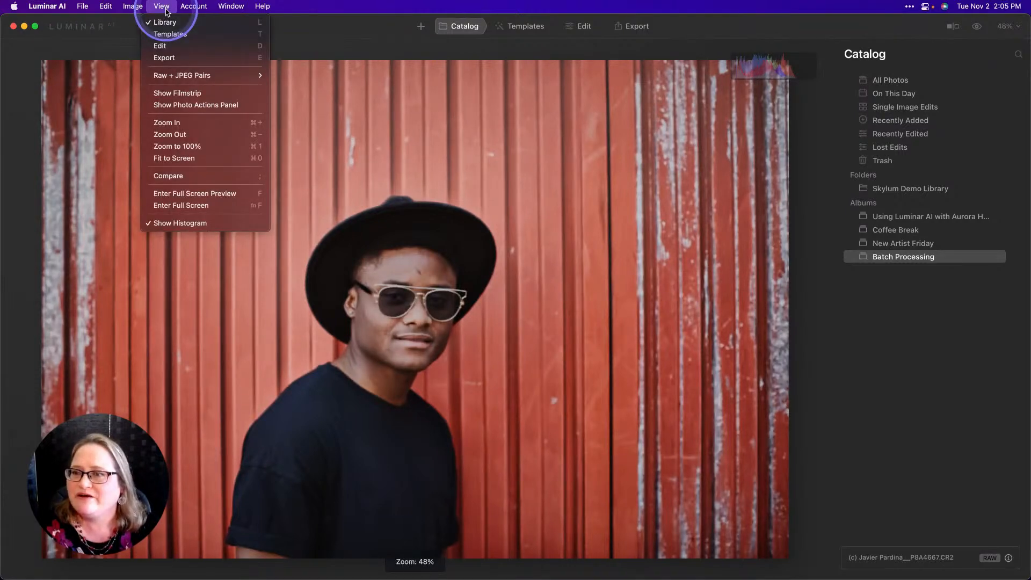
left_click(183, 95)
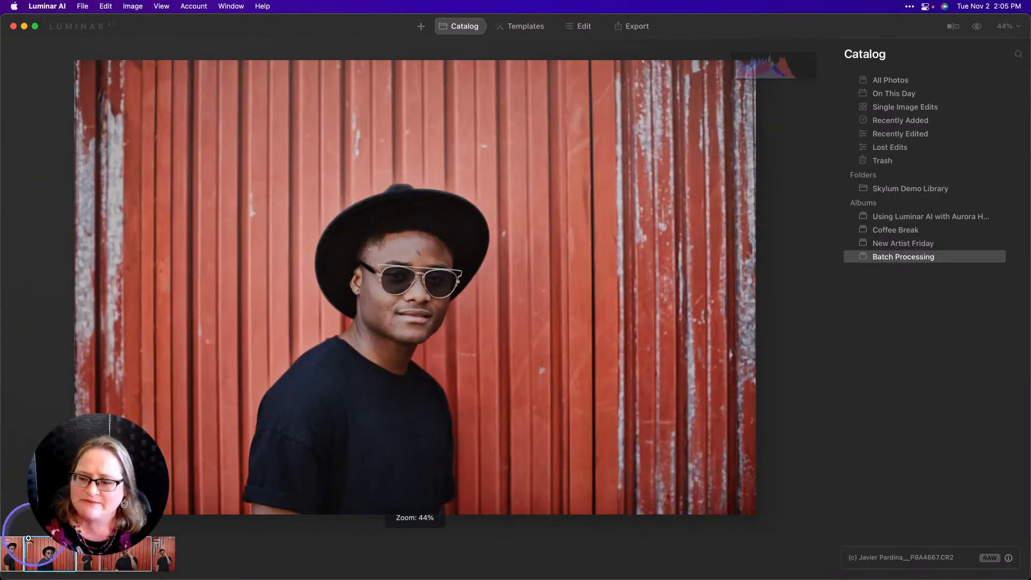
Edit the second photo and crop it inward from the top-left corner with the Composition tool.
left_click(168, 565)
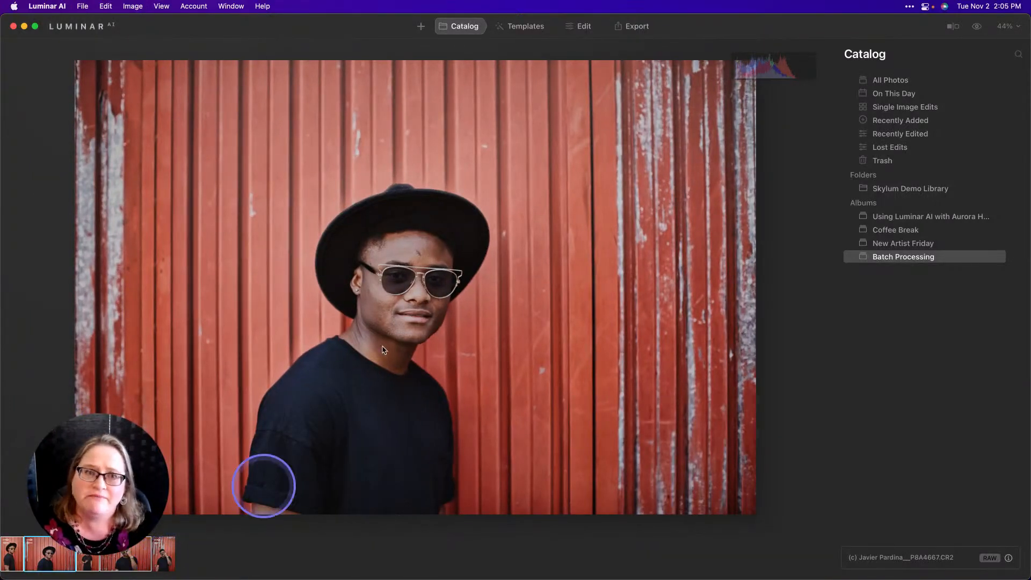
left_click(585, 28)
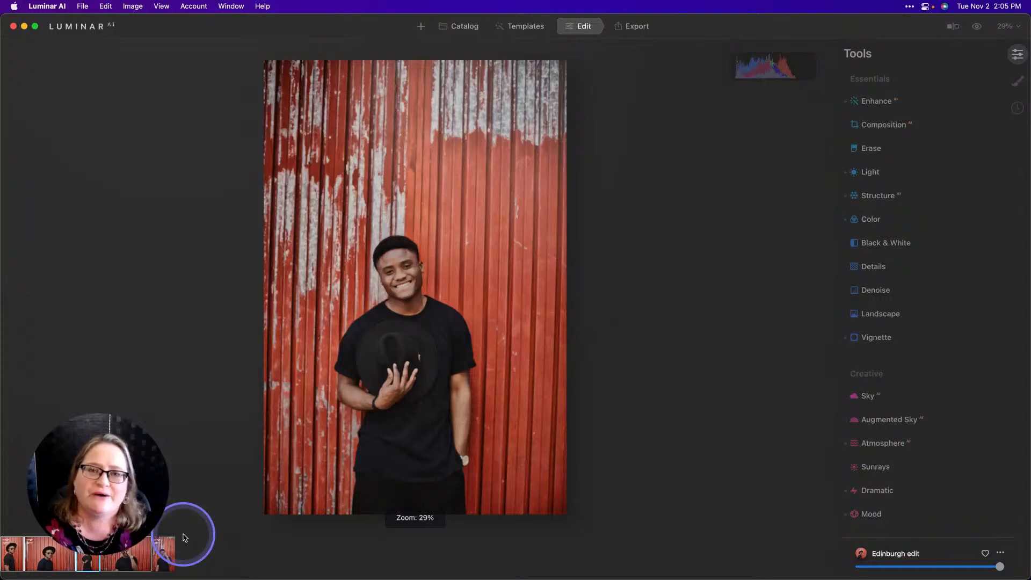
left_click(37, 560)
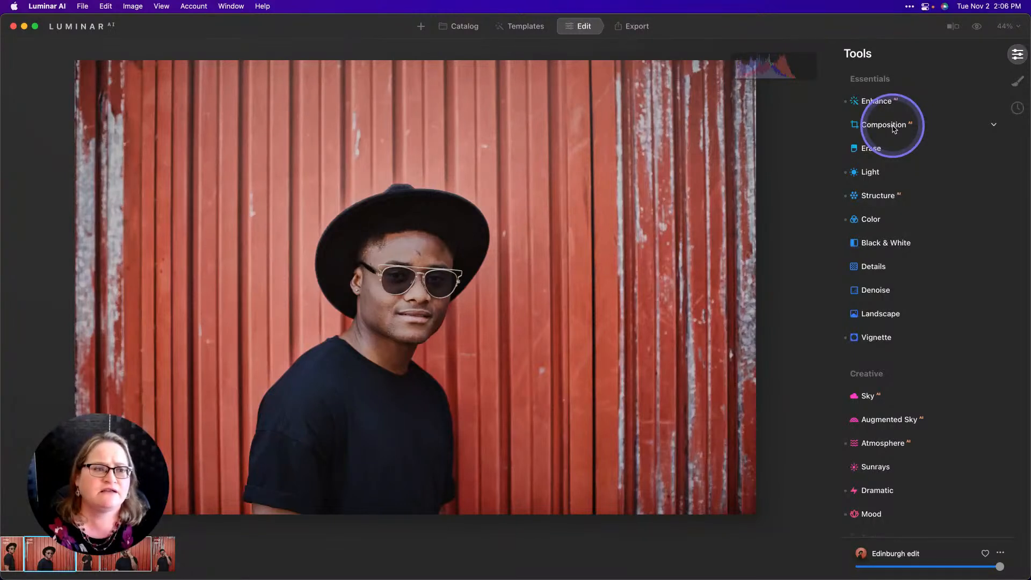
left_click(883, 129)
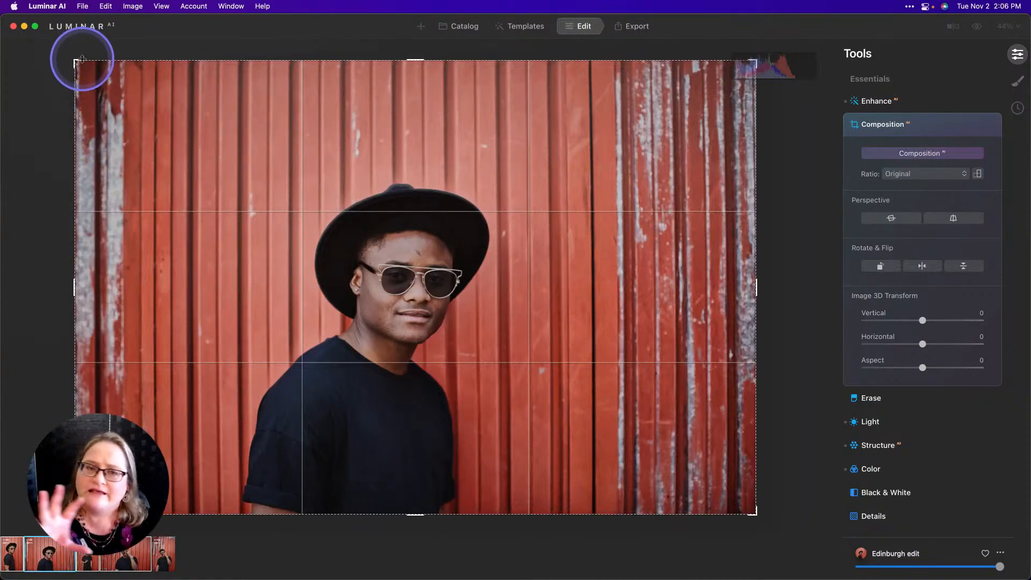
left_click_drag(82, 59, 104, 93)
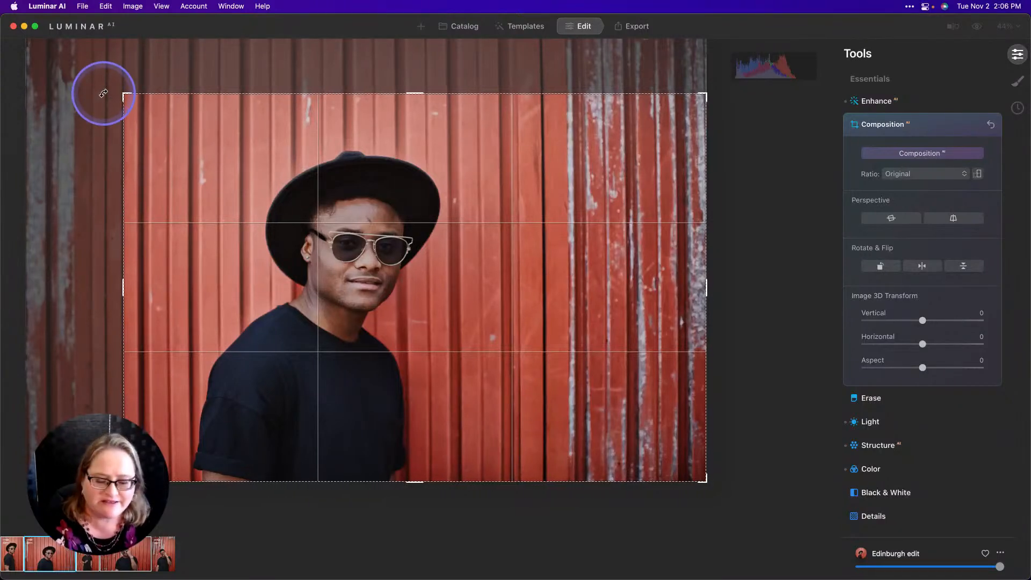
key("Return")
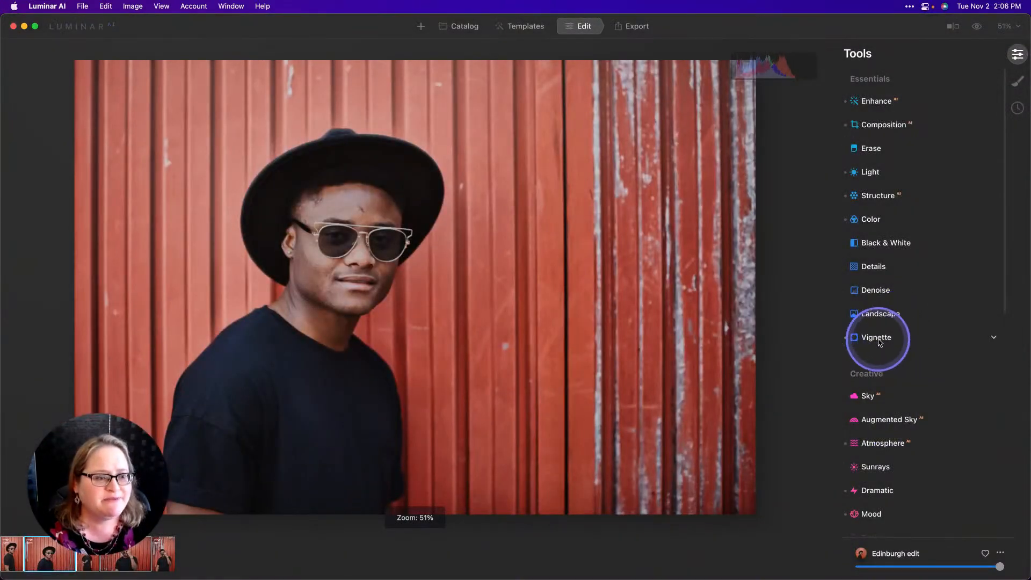
Recenter the second photo's vignette on the subject's face using Choose Subject.
left_click(880, 337)
left_click(922, 350)
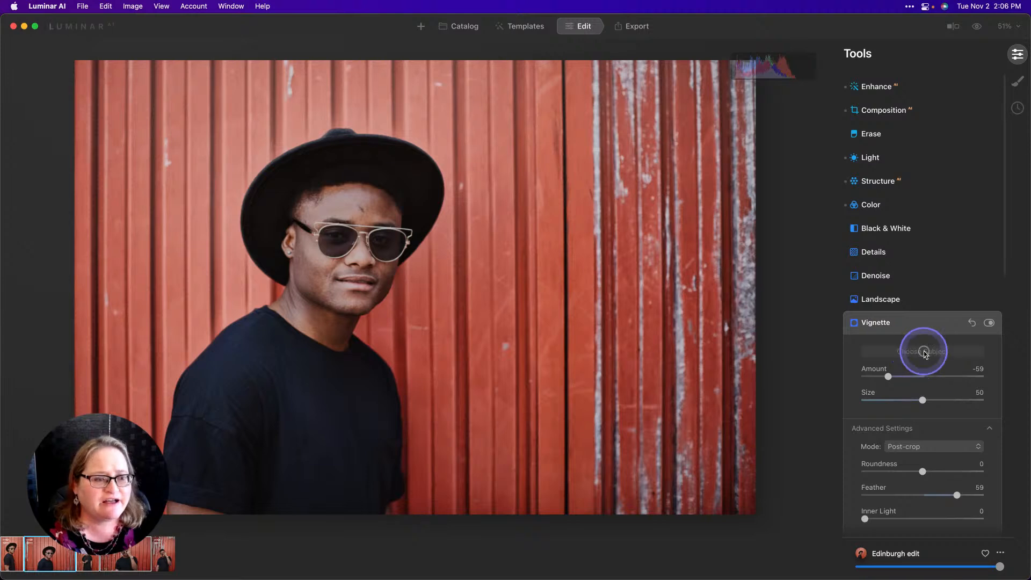
left_click(359, 259)
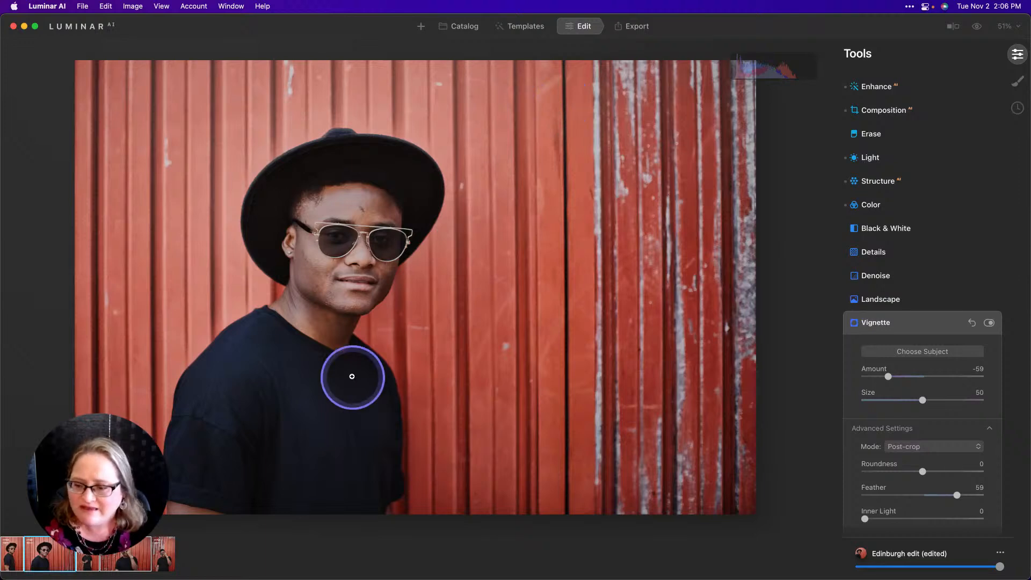
Rotate and reposition the crop on the fourth photo with the Composition tool and return to the catalog.
left_click(126, 561)
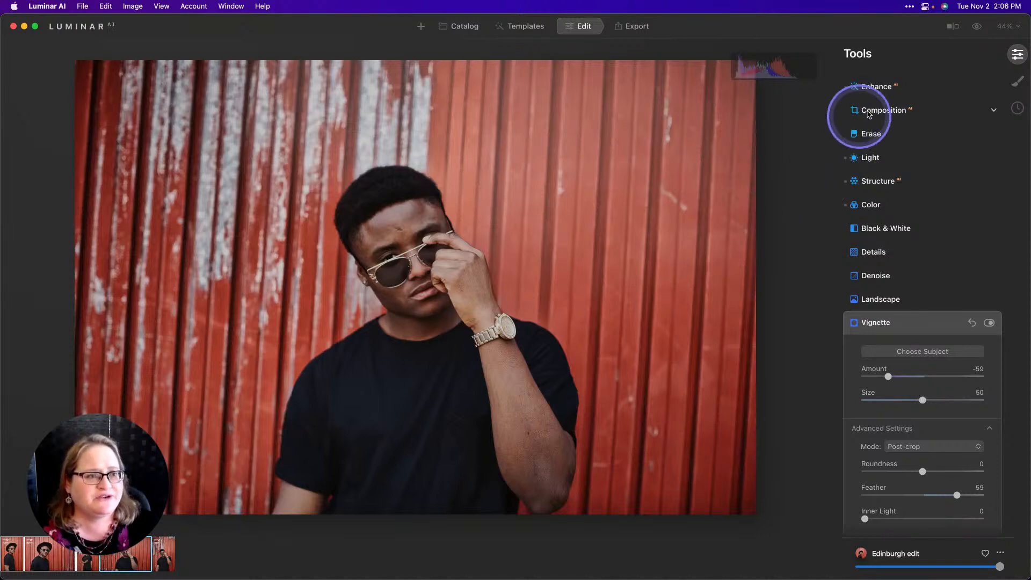
left_click(885, 112)
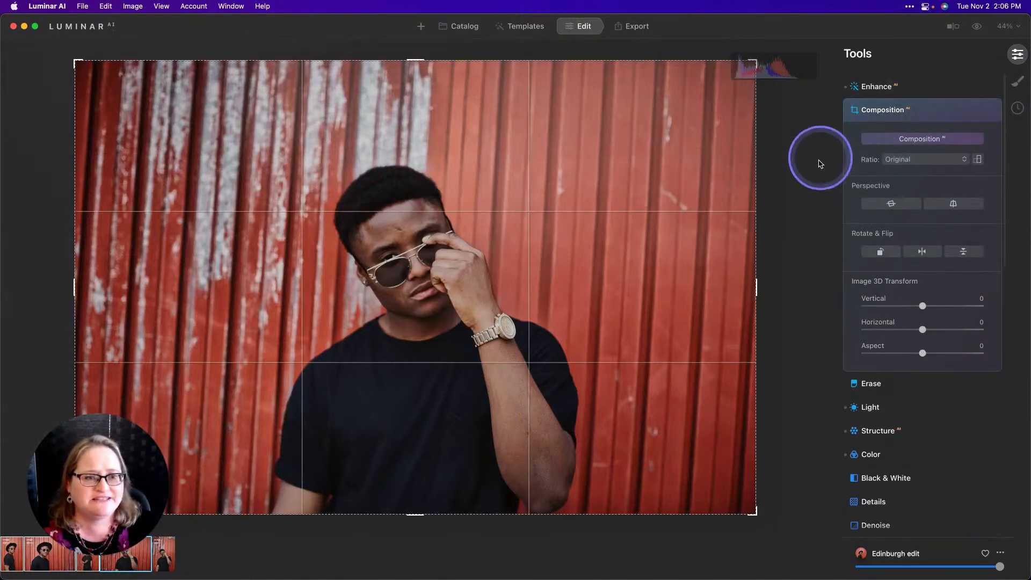
left_click_drag(795, 178, 848, 269)
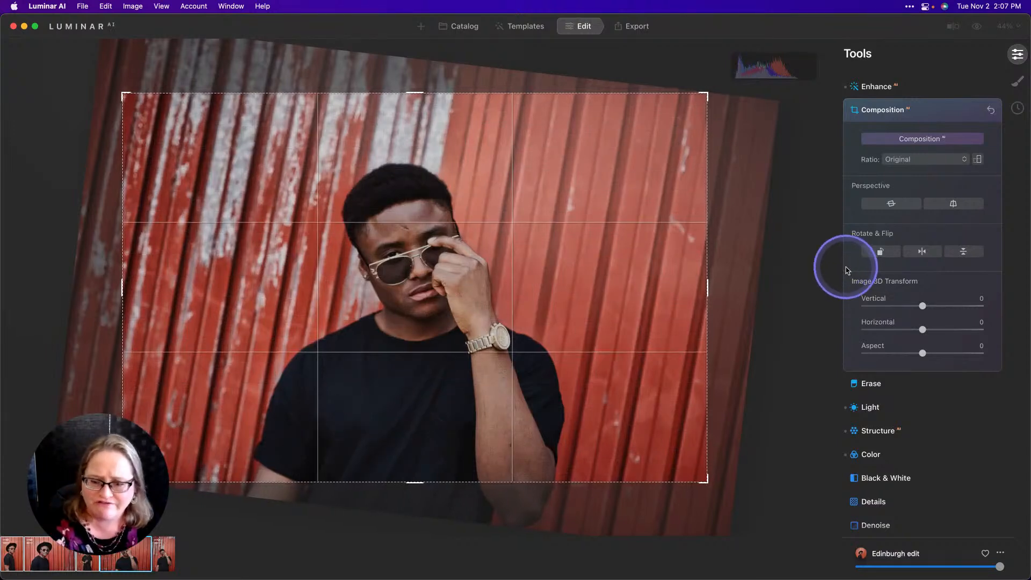
left_click_drag(405, 495, 403, 466)
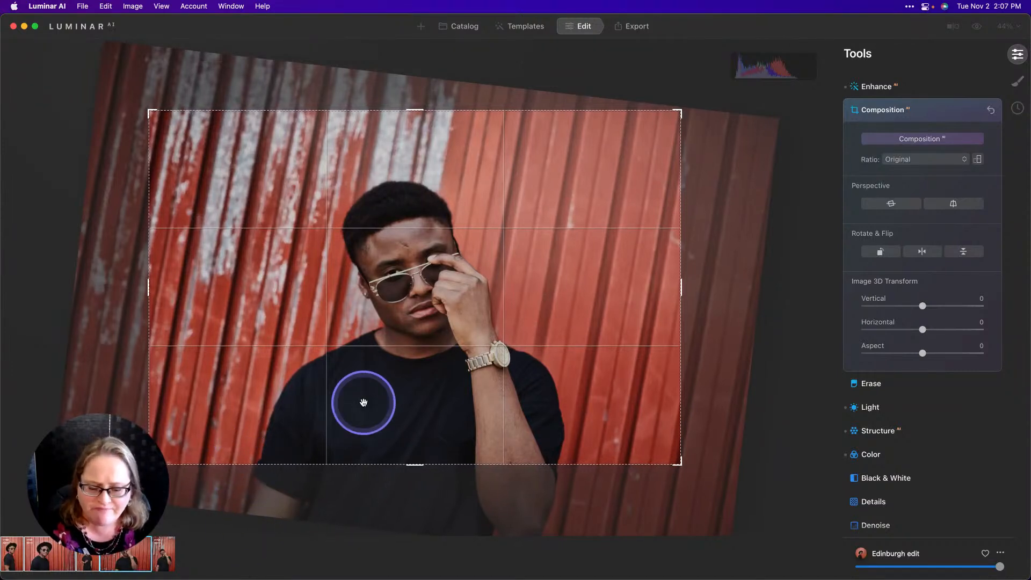
key("Return")
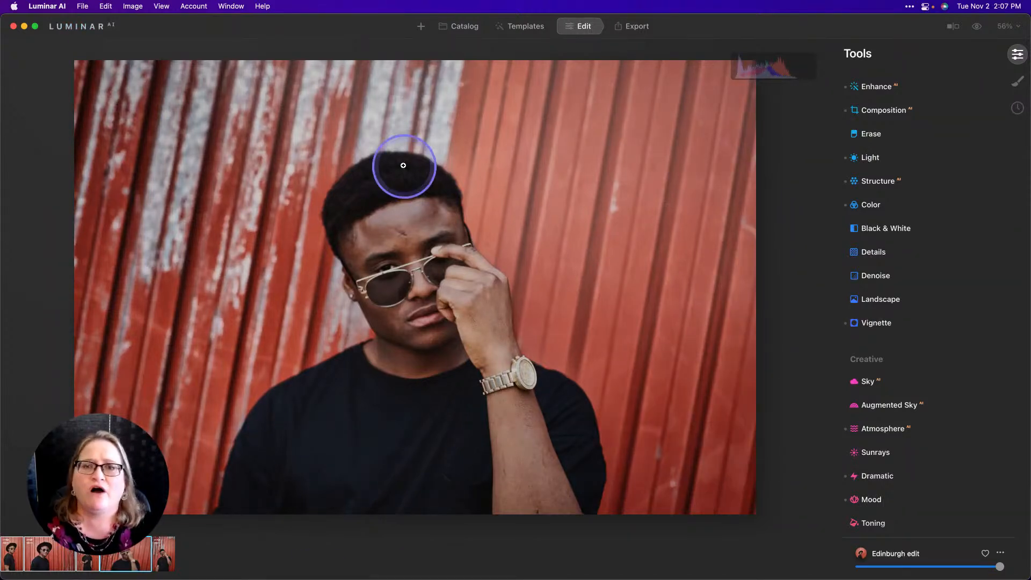
left_click(464, 31)
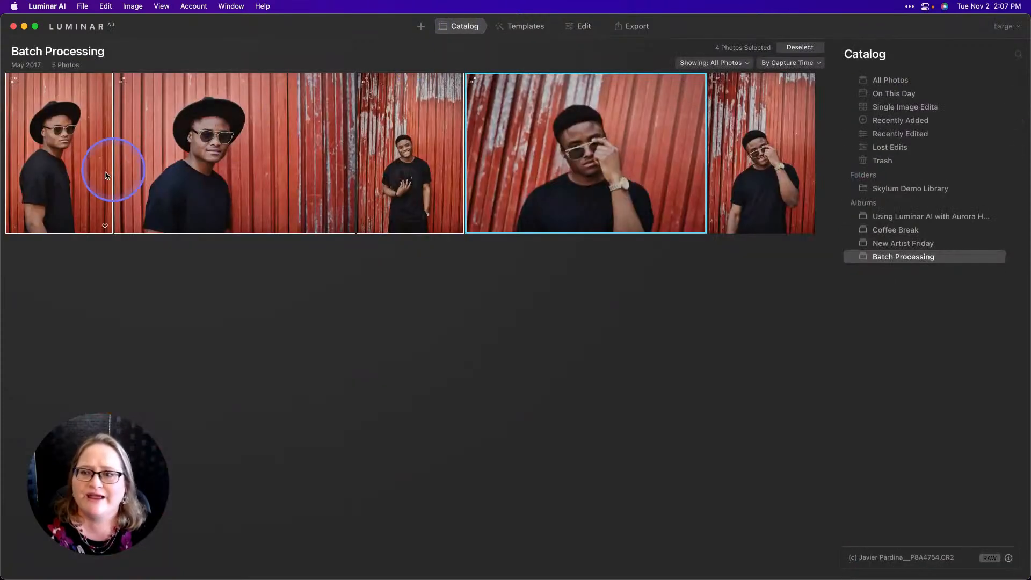